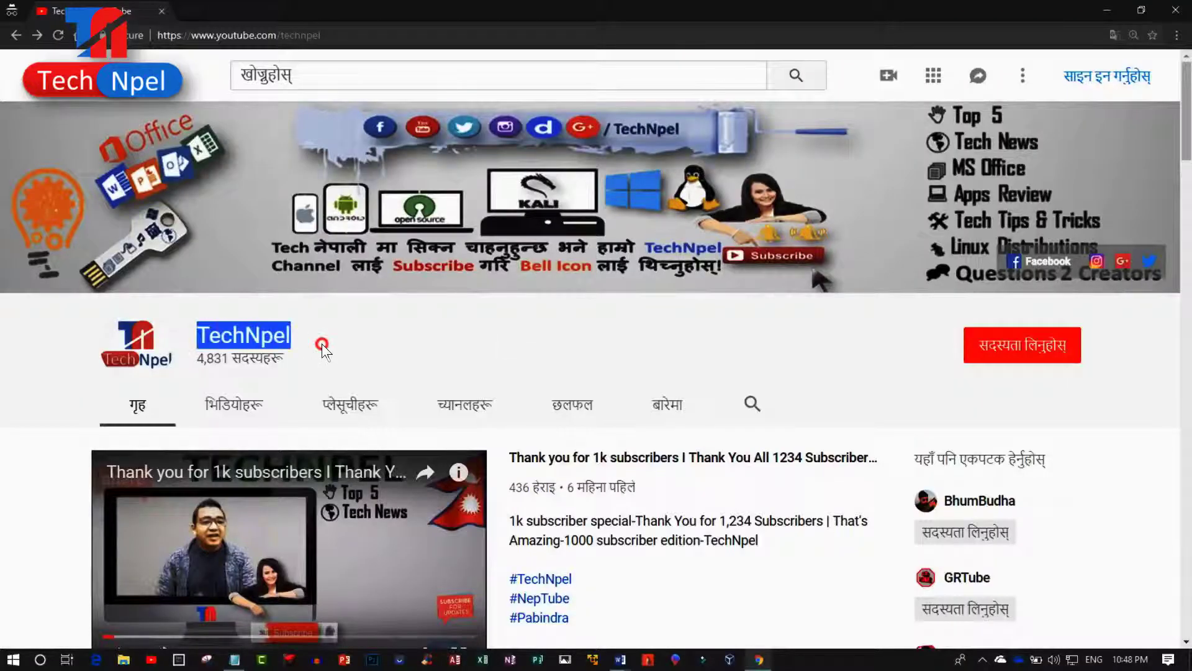
Highlight the TechNpel channel name, then scroll past the uploads and playlist rows to YouTube Support.
left_click_drag(196, 332, 323, 366)
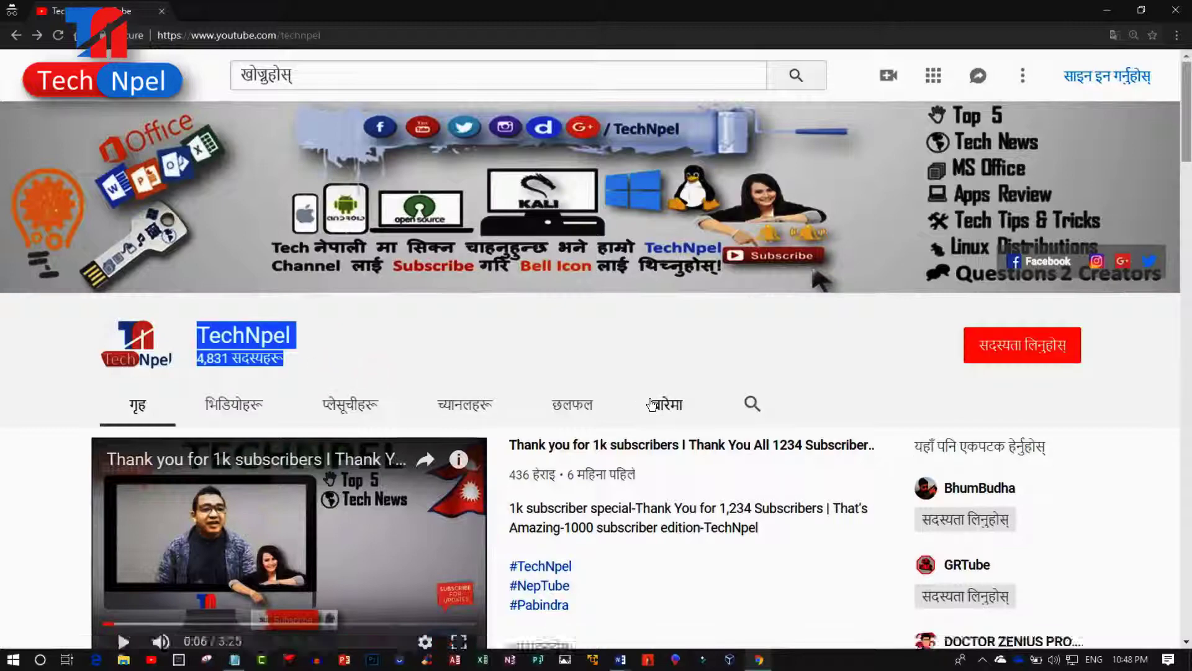
scroll(651, 404, "down", 2)
scroll(653, 400, "down", 2)
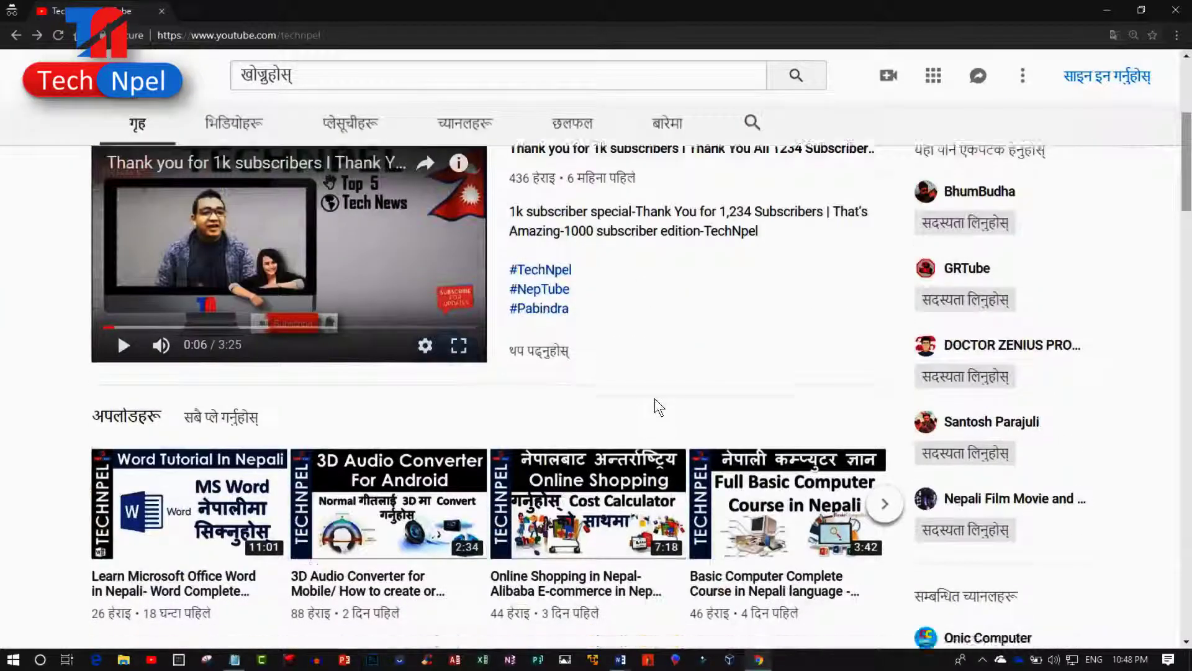
scroll(655, 401, "down", 3)
scroll(668, 396, "down", 2)
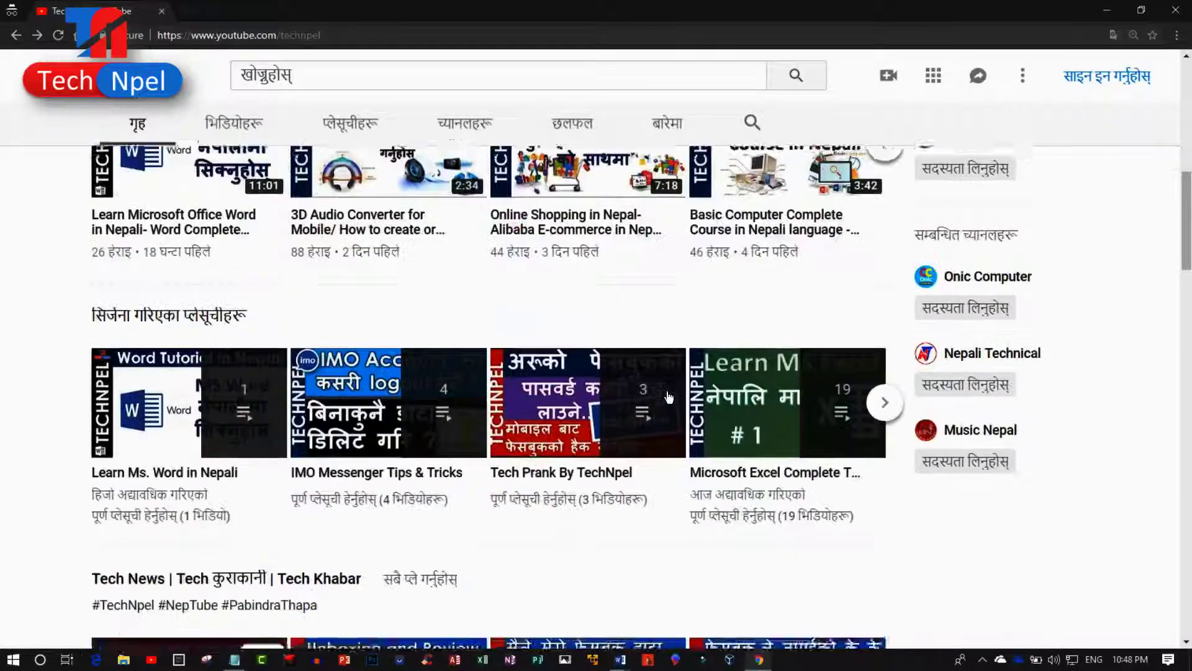
scroll(668, 393, "down", 1)
scroll(669, 393, "down", 3)
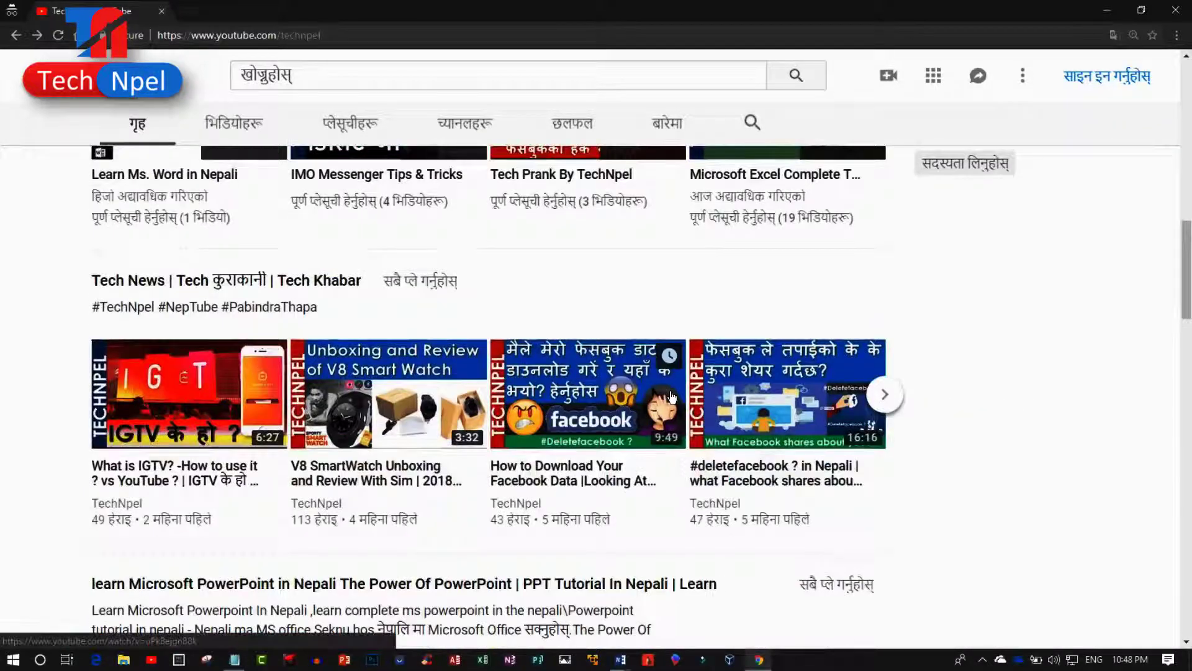
scroll(670, 397, "down", 1)
scroll(672, 397, "down", 1)
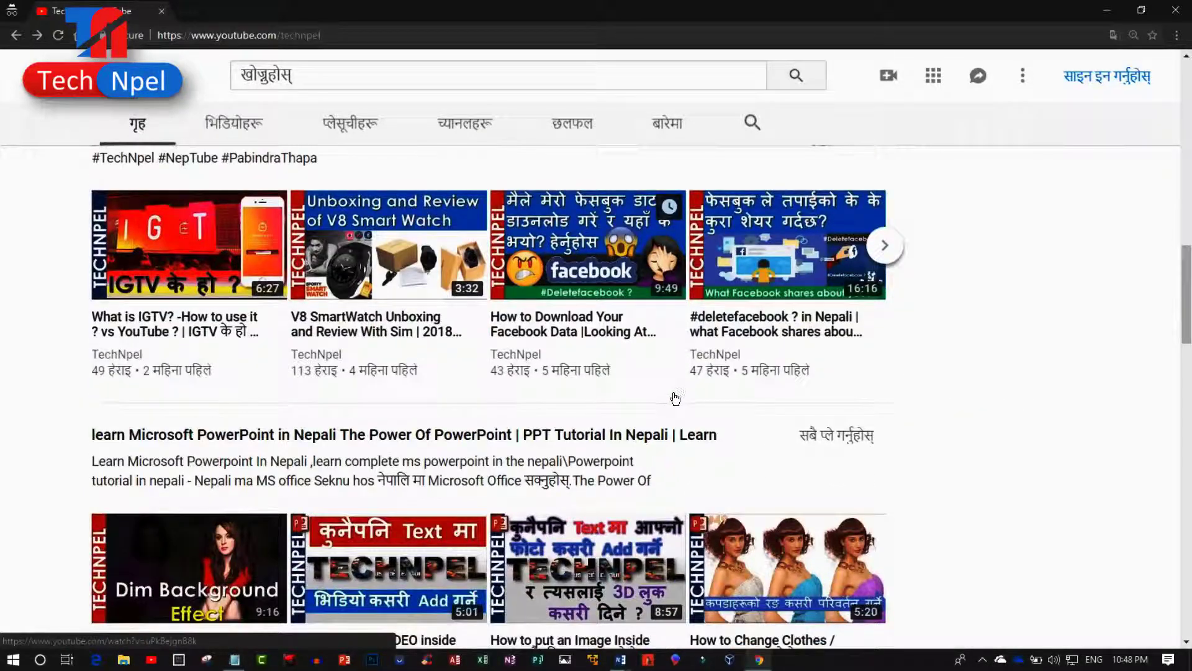
scroll(675, 398, "down", 2)
scroll(675, 397, "down", 1)
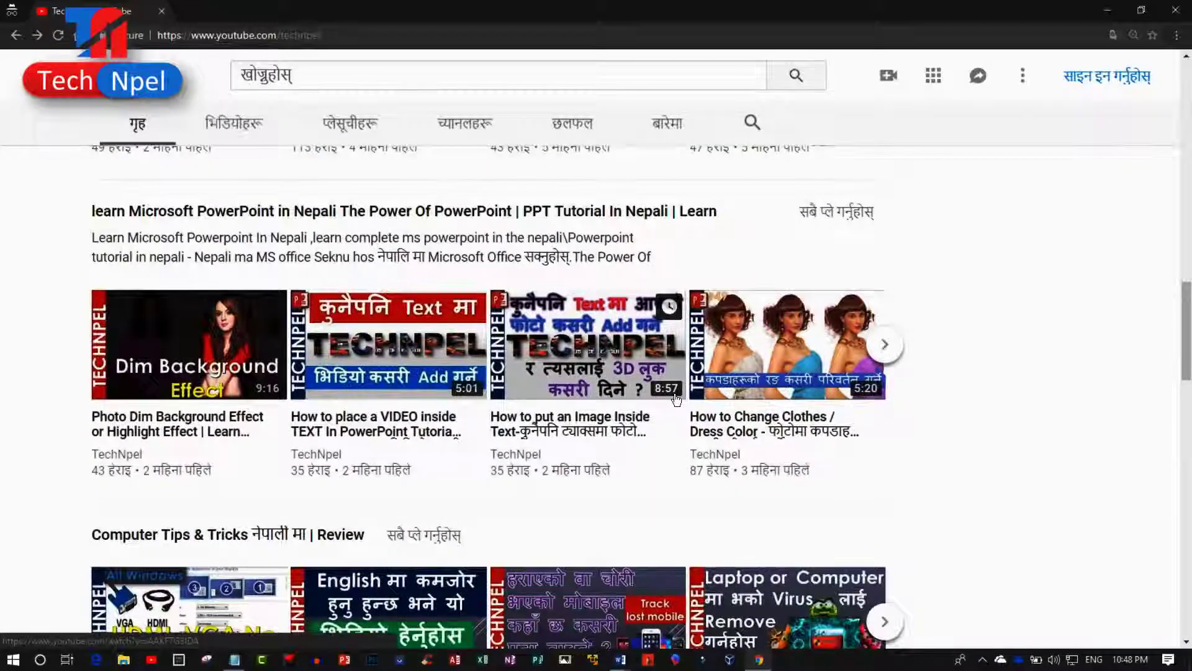
scroll(676, 398, "down", 1)
scroll(677, 399, "down", 2)
scroll(679, 400, "down", 2)
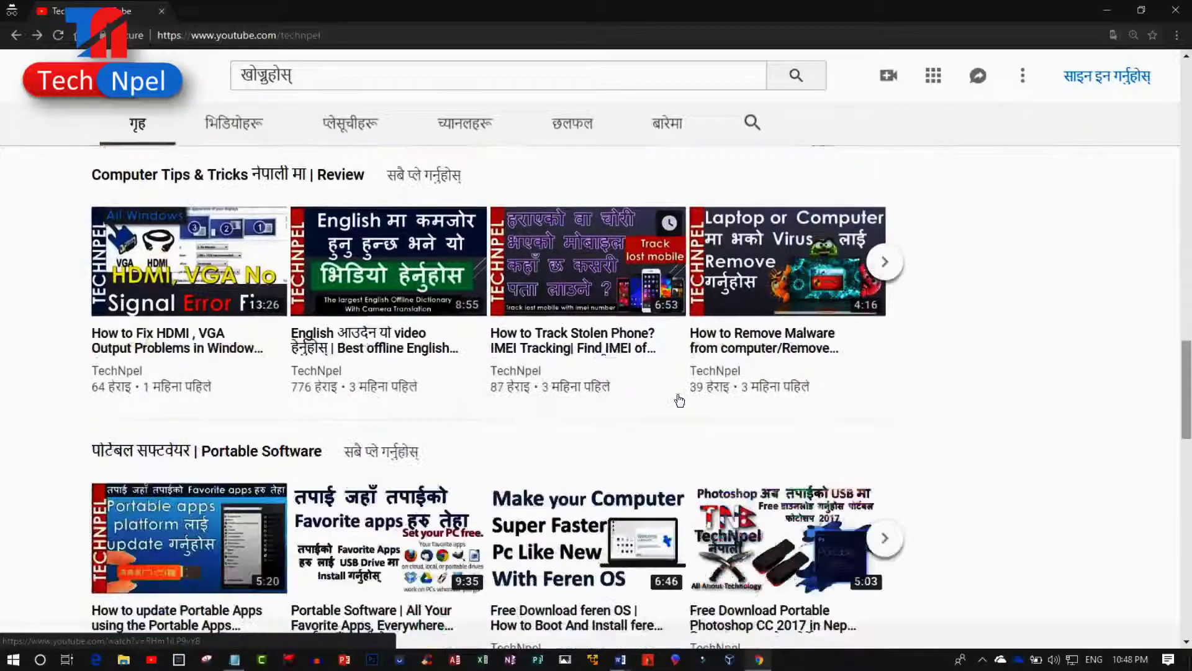
scroll(679, 400, "down", 1)
scroll(680, 400, "down", 3)
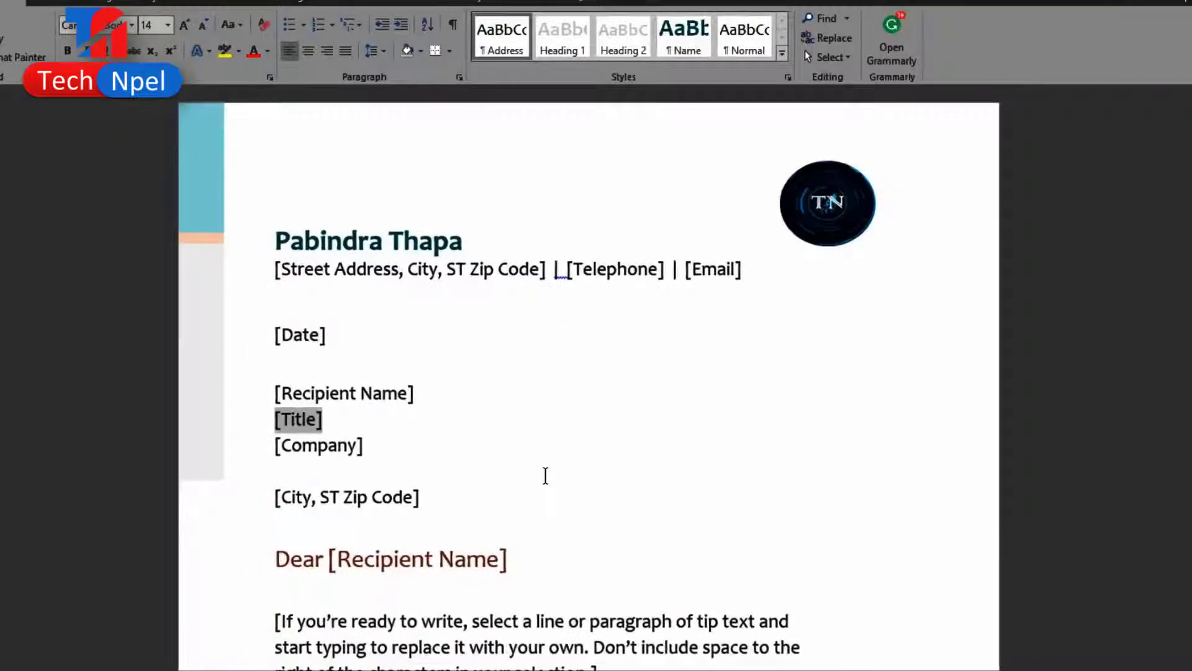
Scroll down through the cover letter template with the round TN logo at top right.
scroll(545, 475, "down", 2)
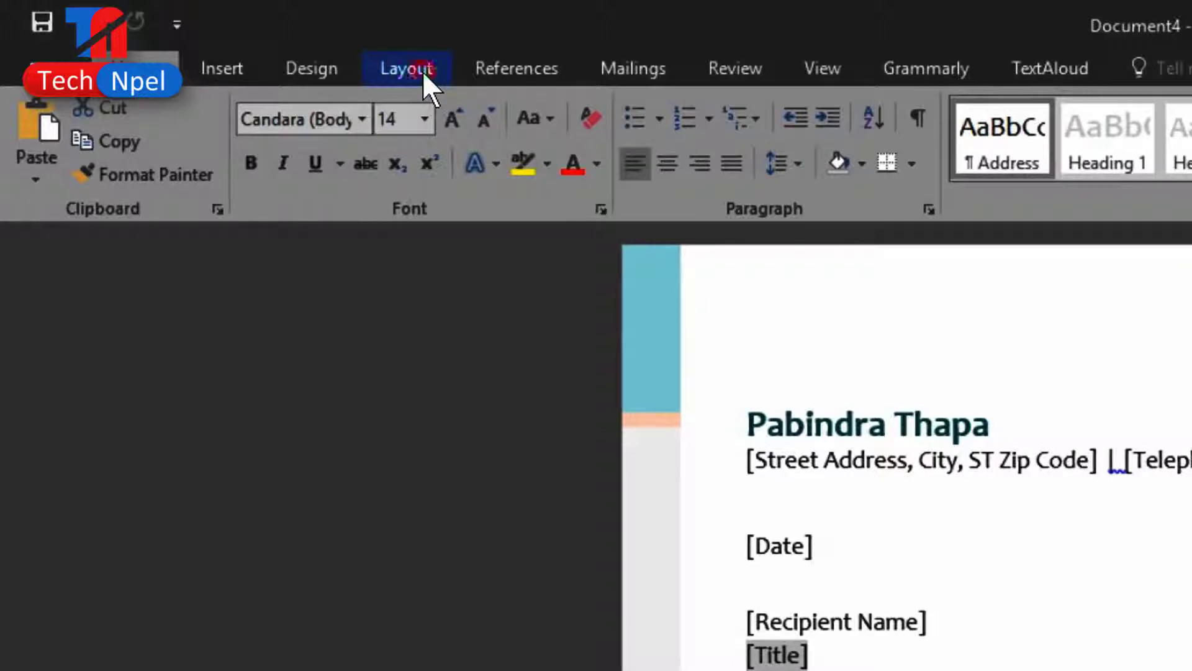
On the Layout tab, mark up the Page Setup, Paragraph and Arrange groups, then list the Margins presets.
left_click(423, 71)
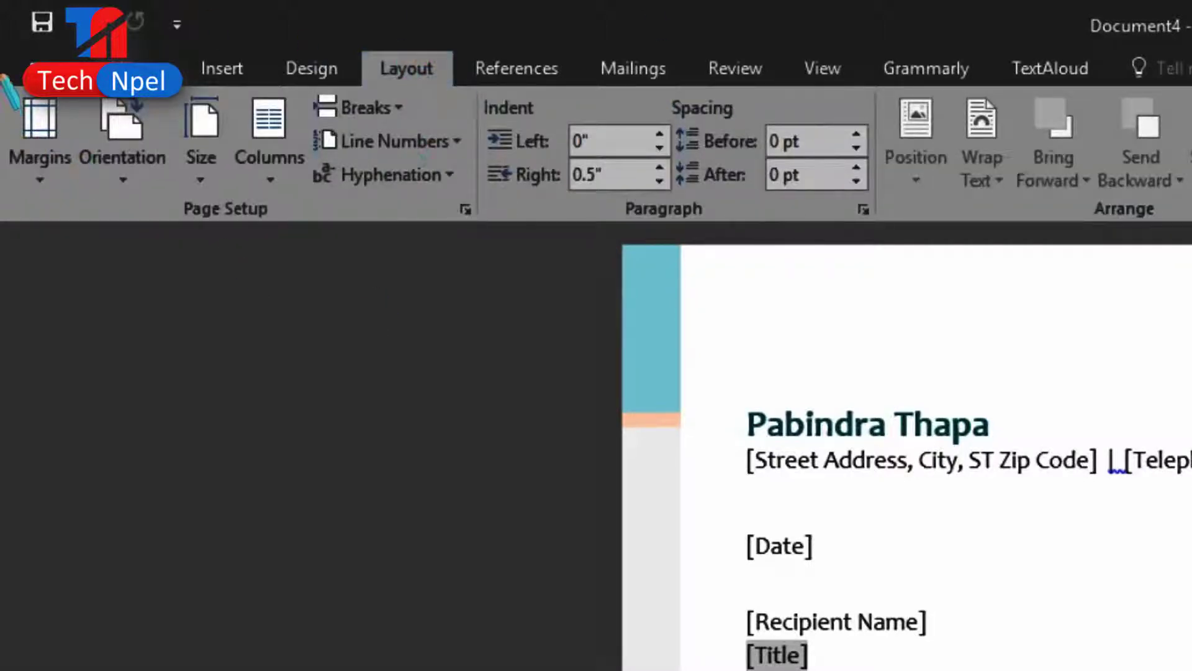
left_click_drag(3, 73, 475, 235)
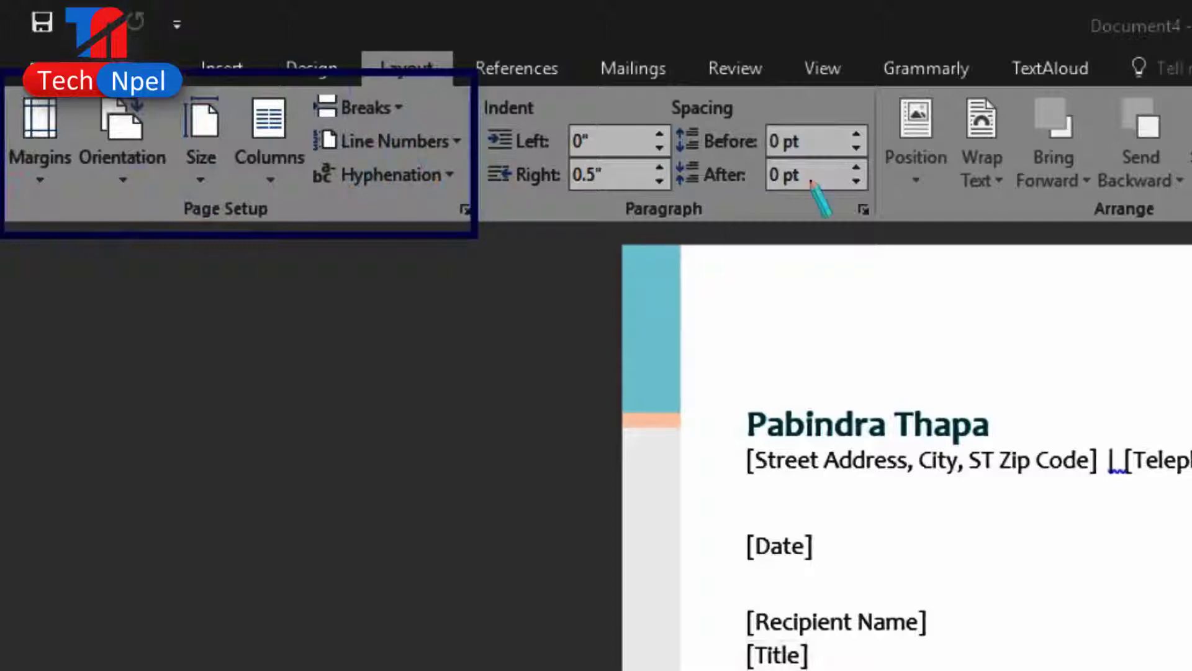
mouse_move(889, 88)
left_mouse_down()
mouse_move(549, 218)
mouse_move(475, 224)
left_mouse_up()
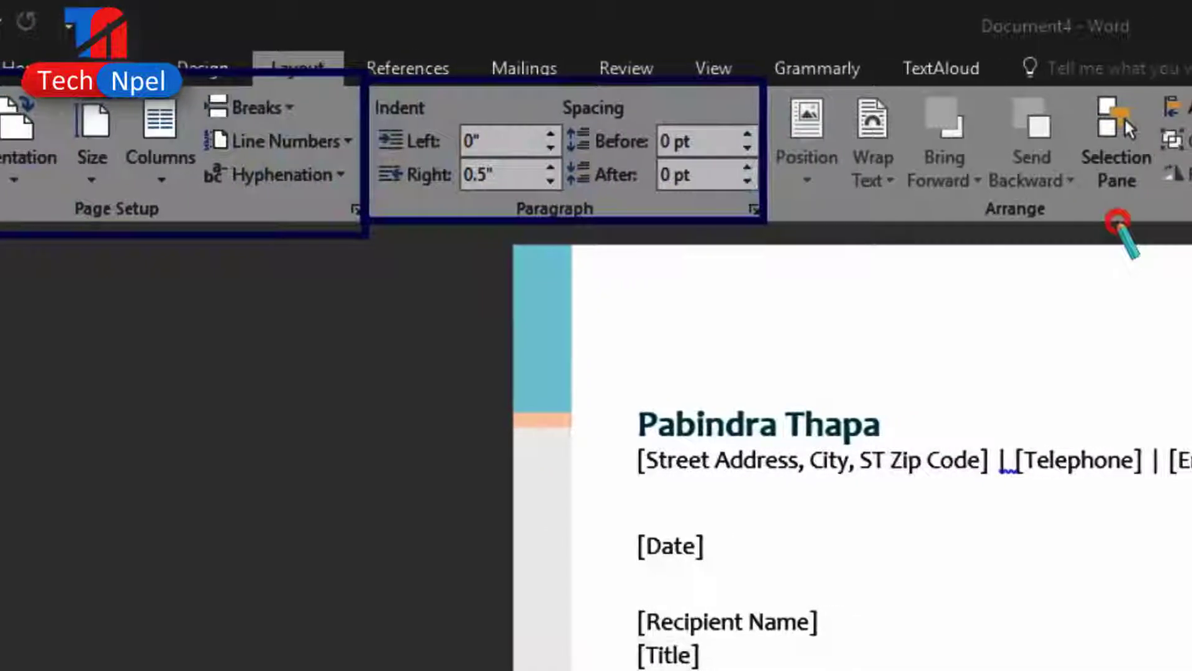
left_click_drag(779, 78, 724, 227)
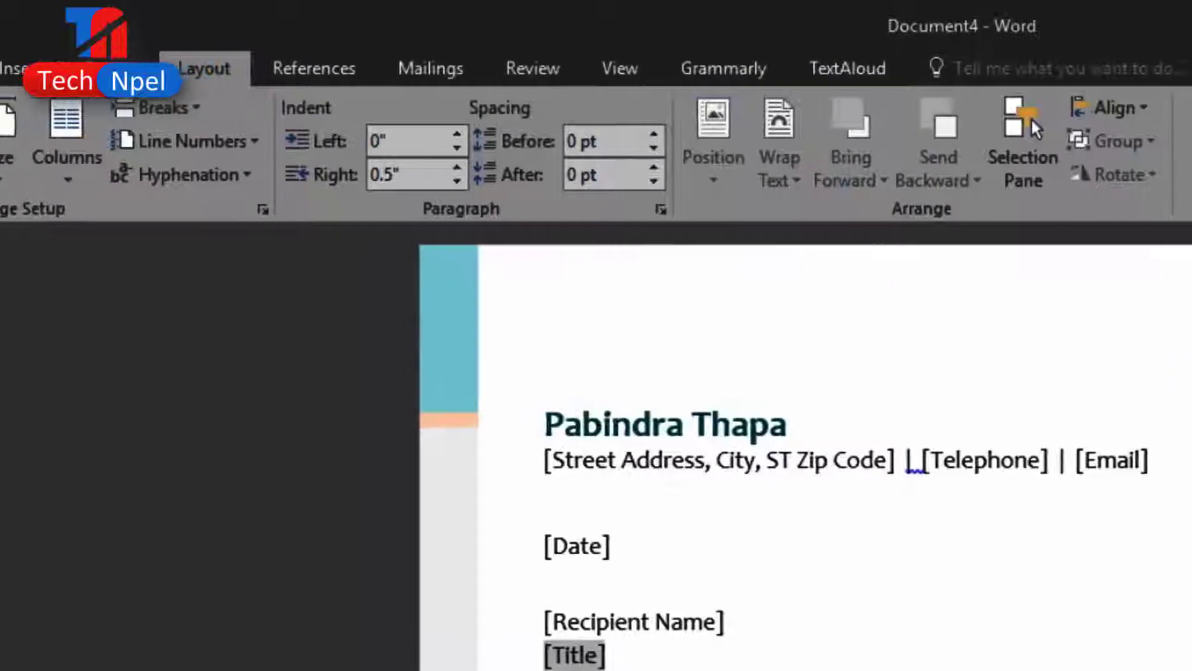
left_click(2, 143)
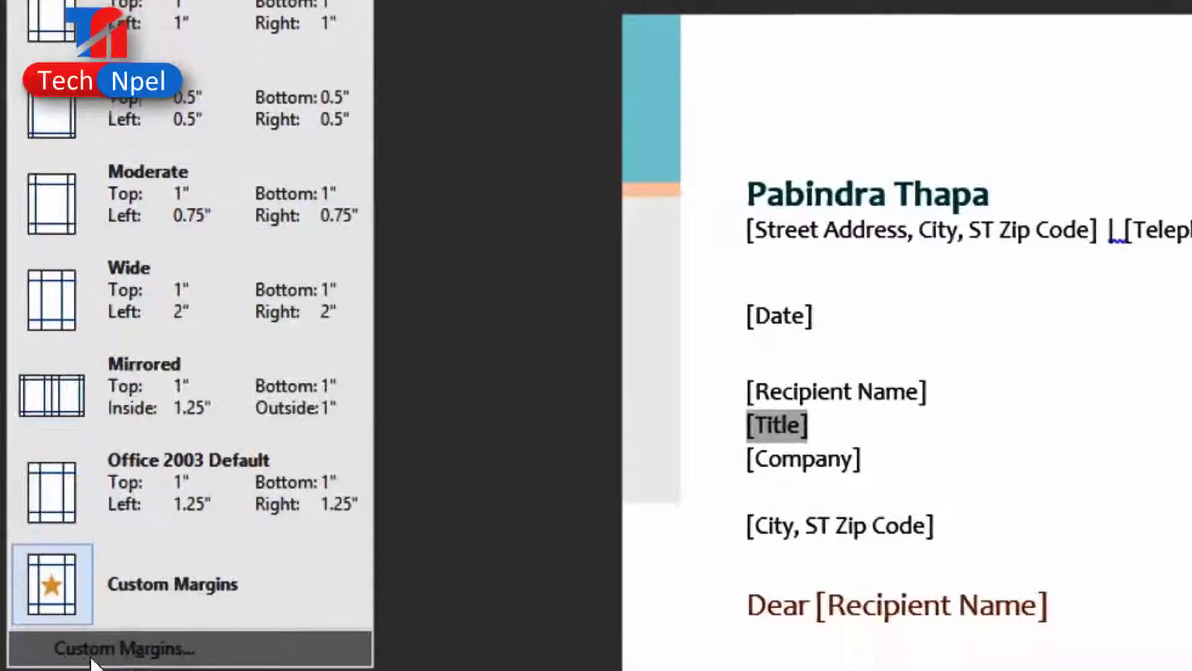
In Custom Margins, try Apply to Selected text and Multiple pages, view Paper and Layout, then cancel.
left_click(157, 651)
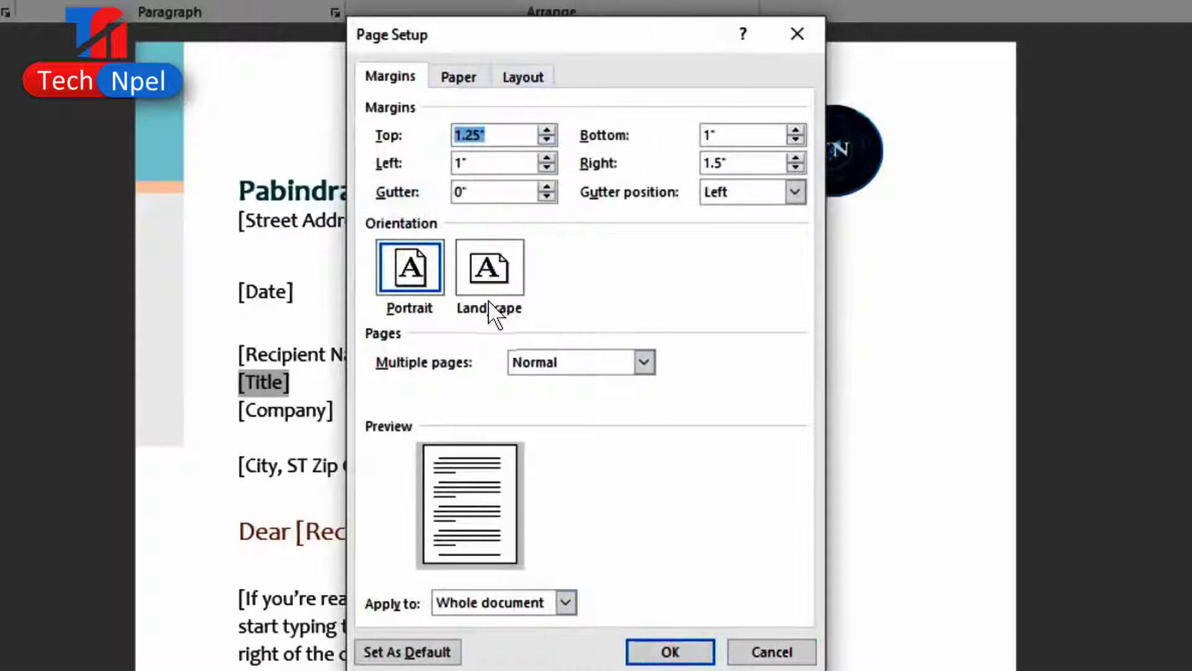
left_click(566, 602)
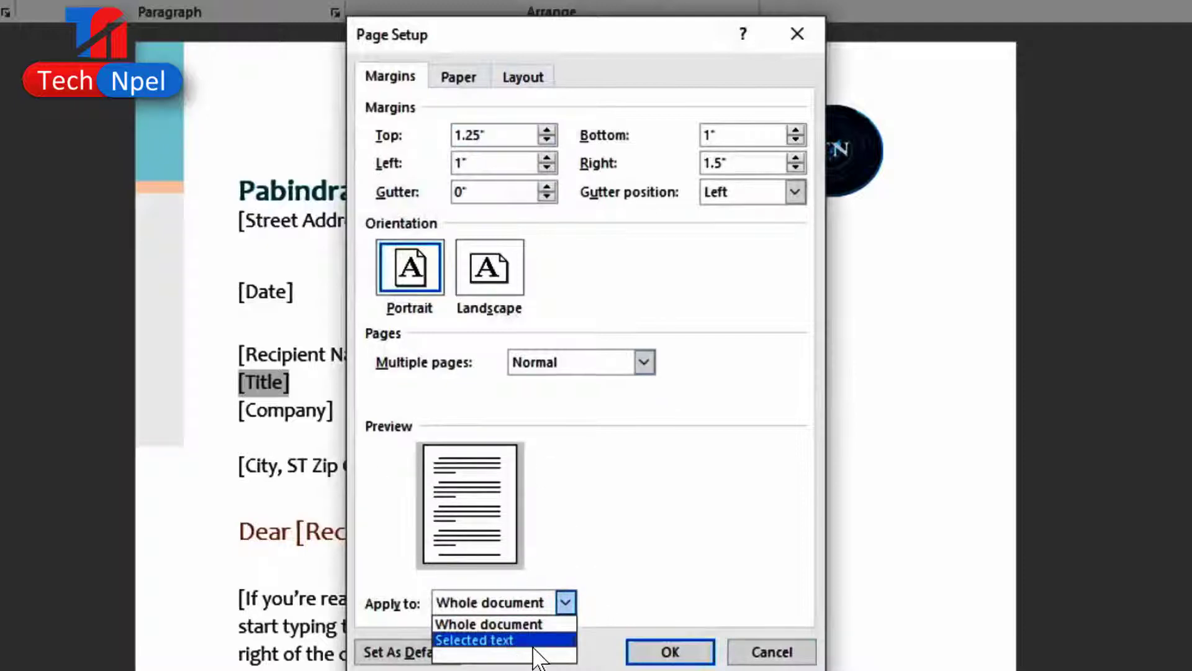
left_click(503, 647)
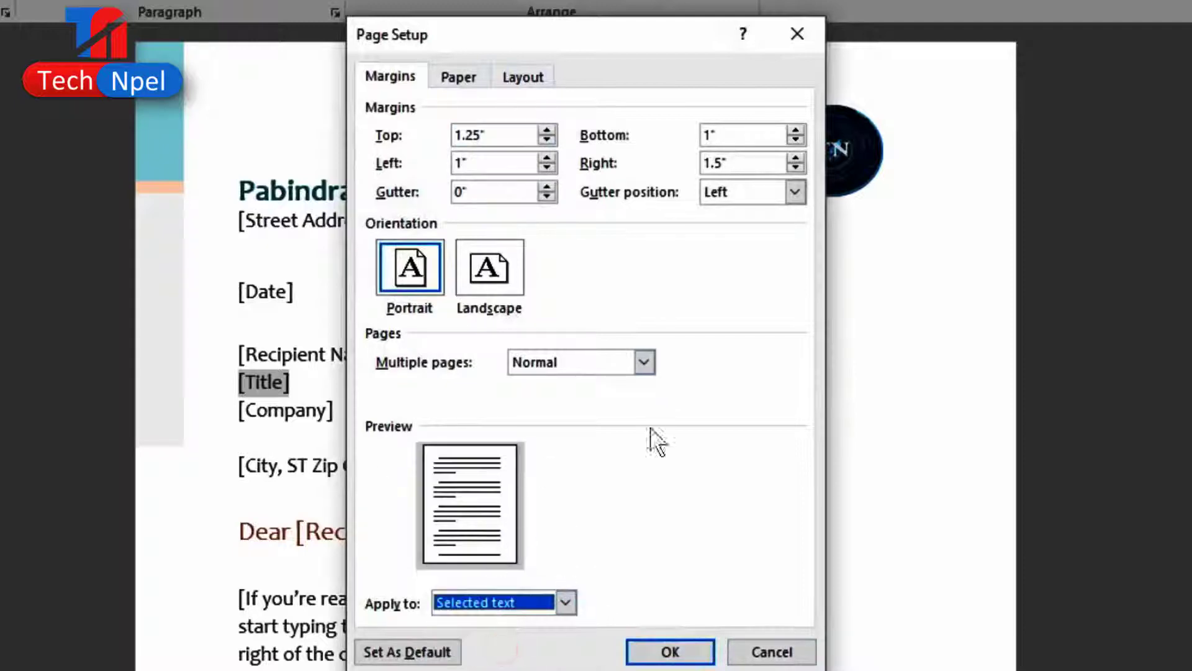
left_click(643, 362)
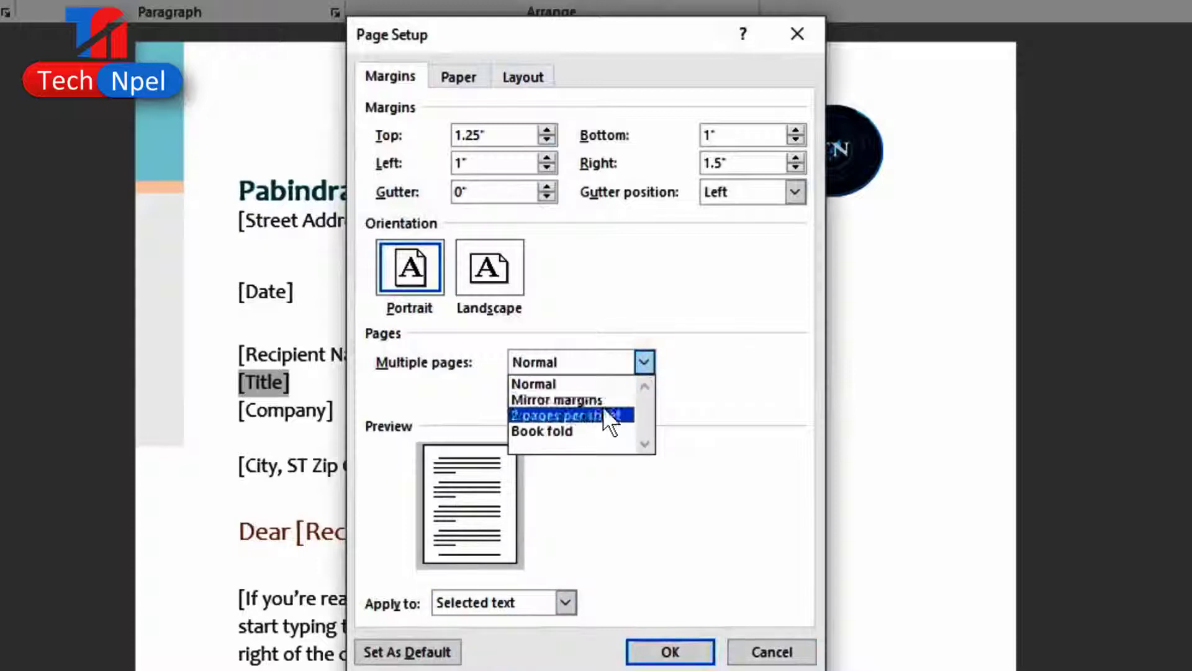
left_click(632, 528)
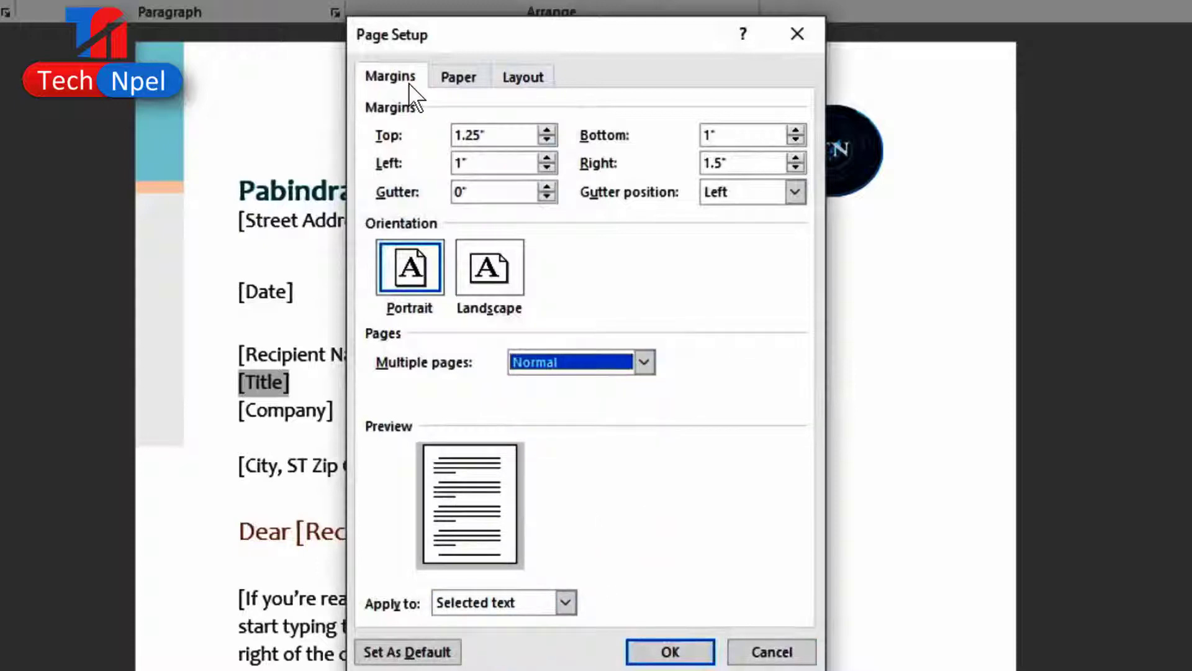
left_click(460, 78)
left_click(525, 77)
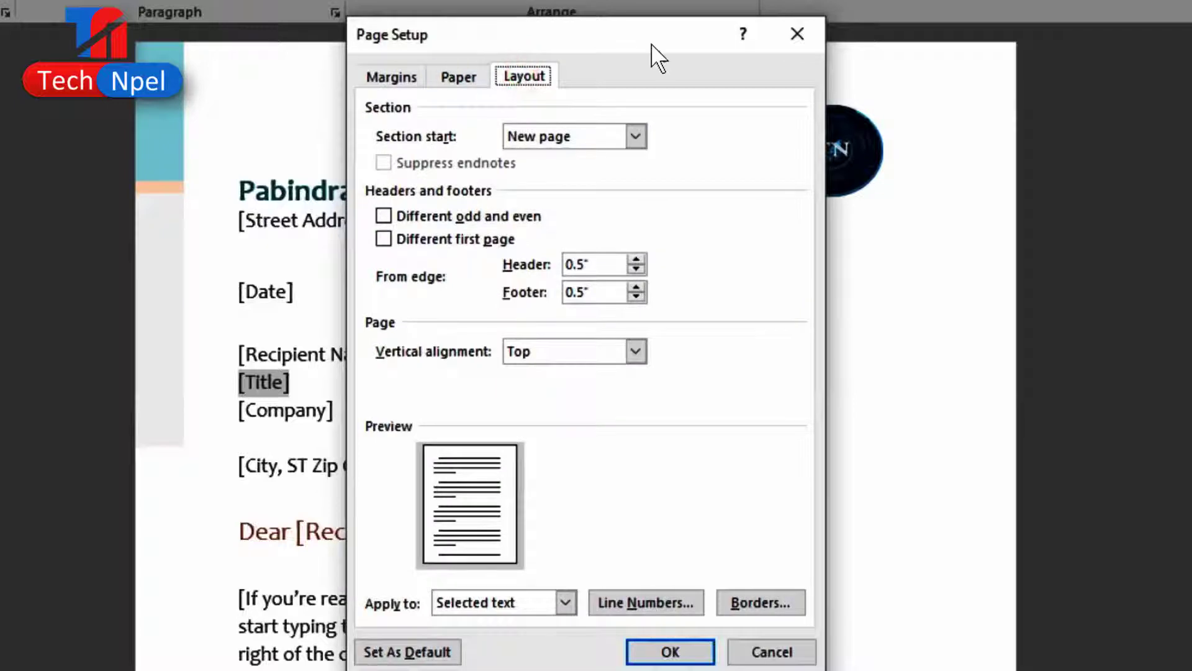
key("Escape")
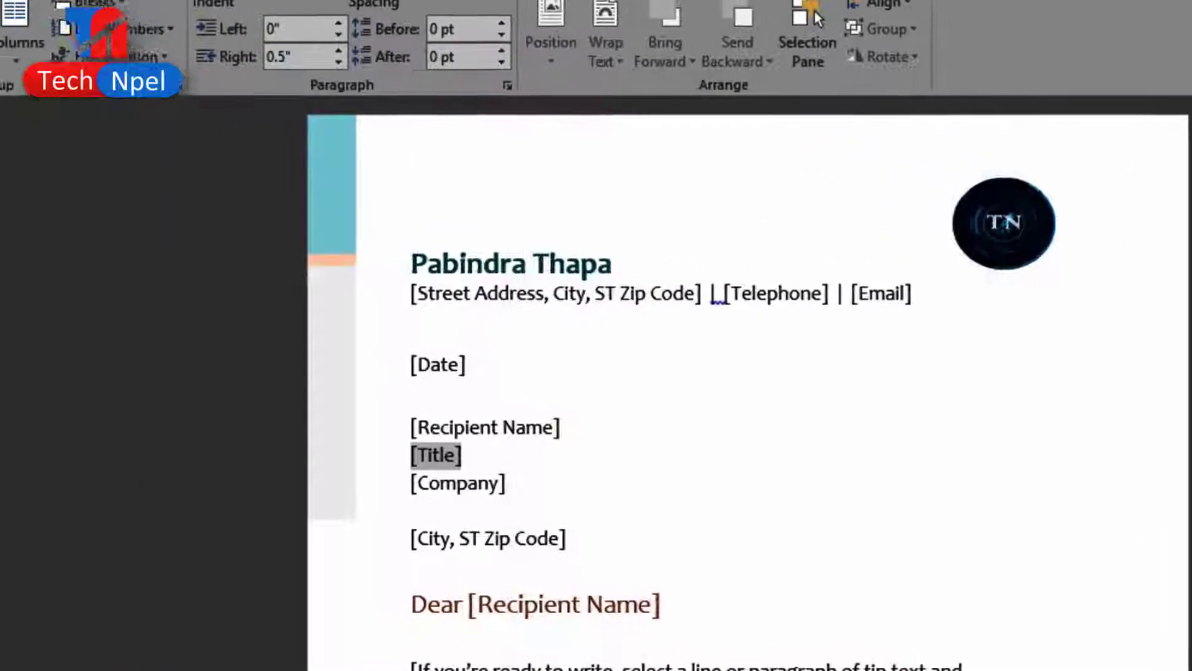
Show the Portrait/Landscape orientation choices, then the Letter through B5 (JIS) paper size presets.
left_click(52, 124)
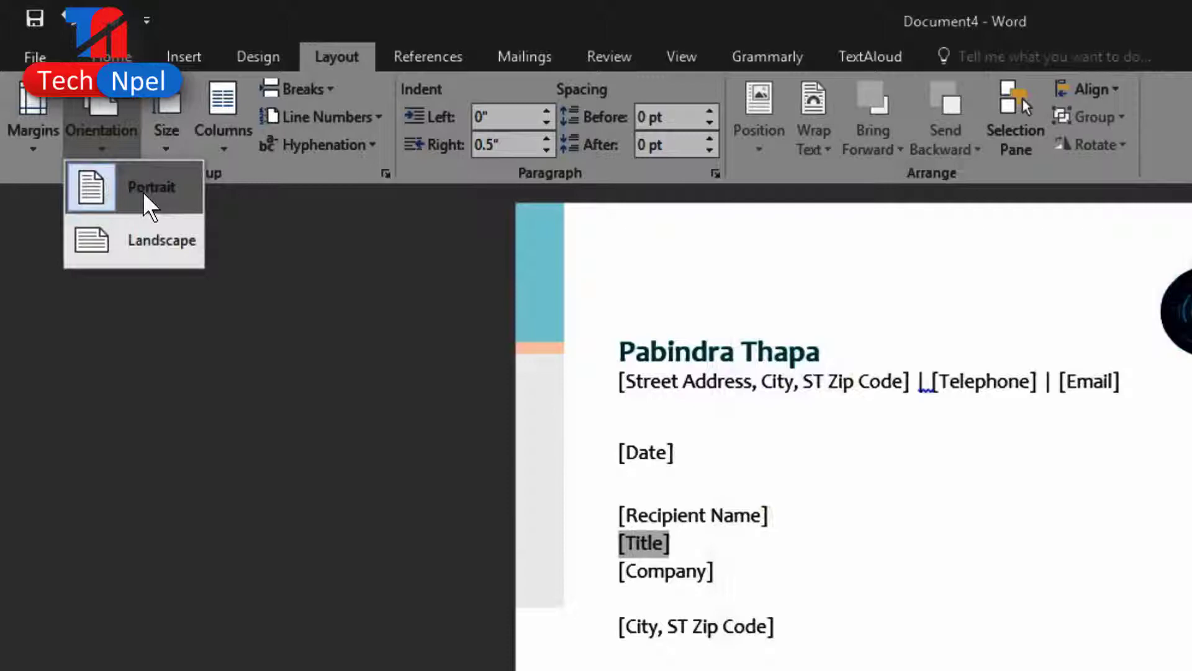
left_click(160, 143)
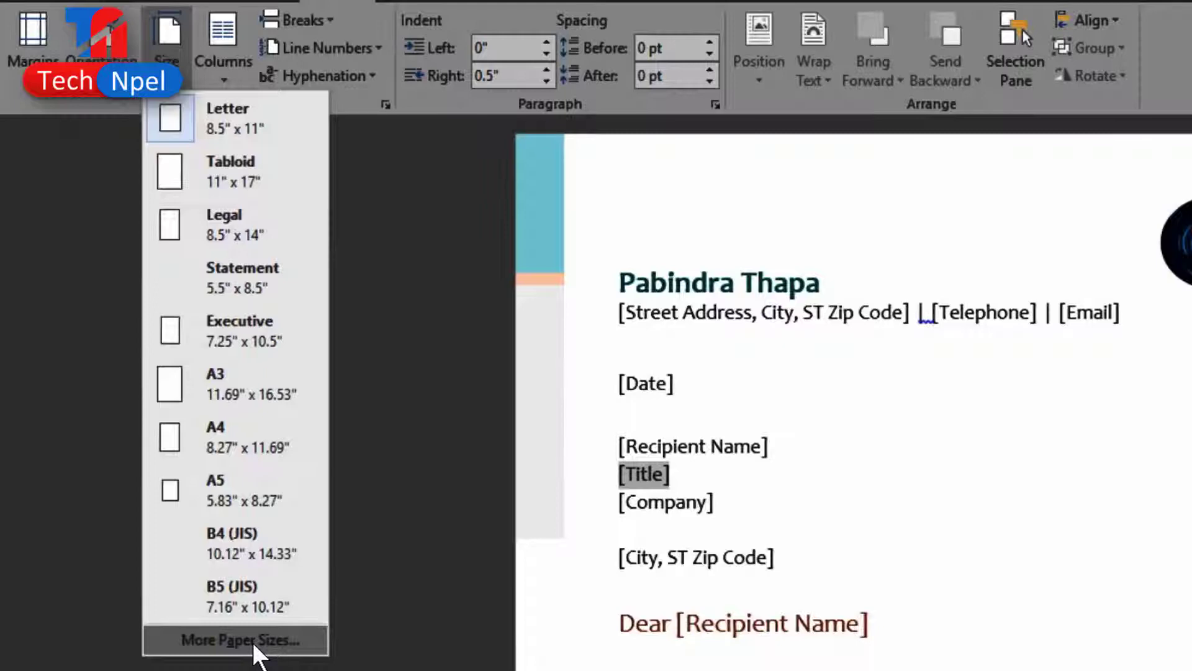
Review the Letter 8.5 × 11 in paper, Layout and Margins tabs in Page Setup, closing without changes.
left_click(248, 639)
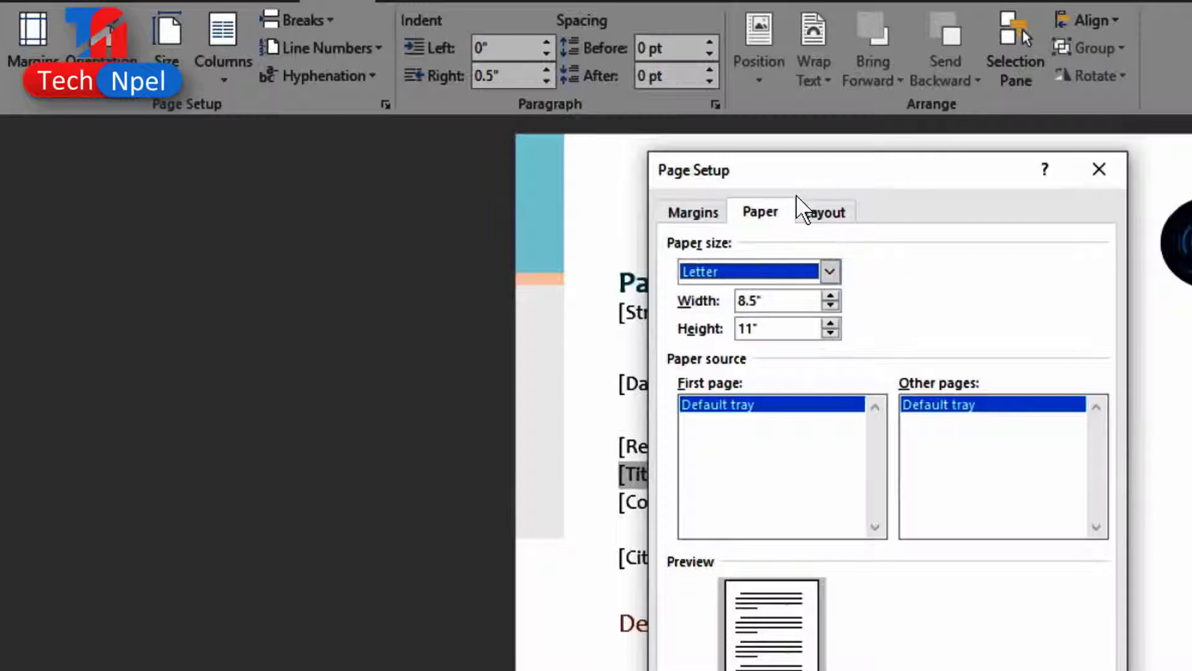
left_click(813, 211)
left_click(761, 212)
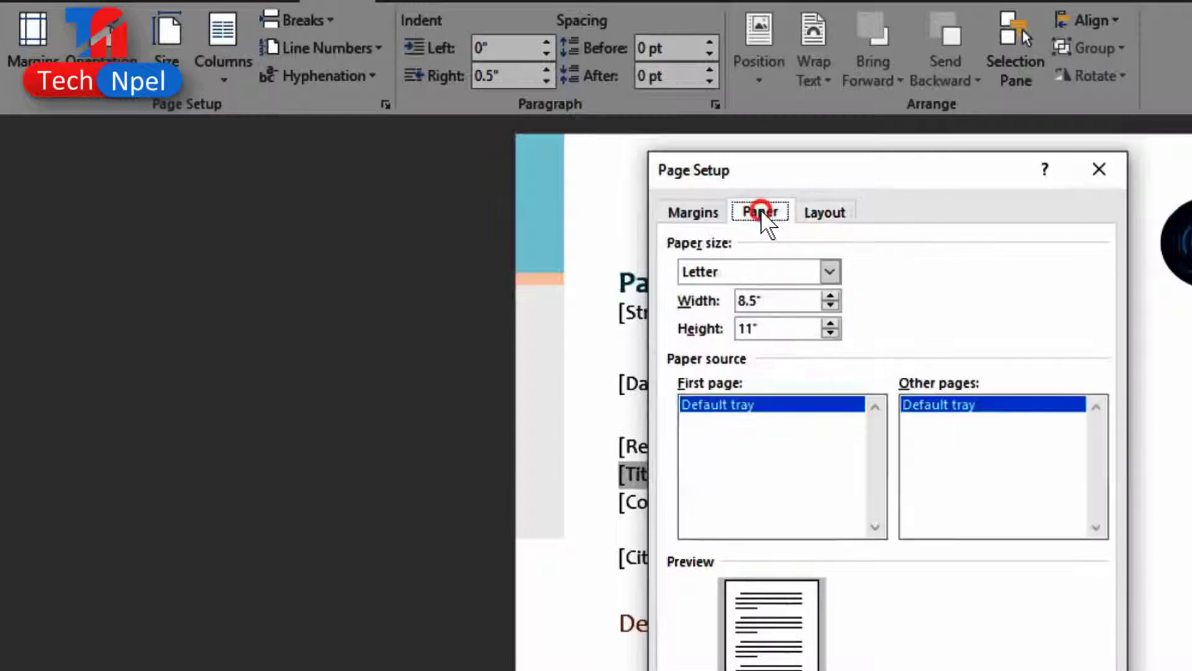
left_click(693, 213)
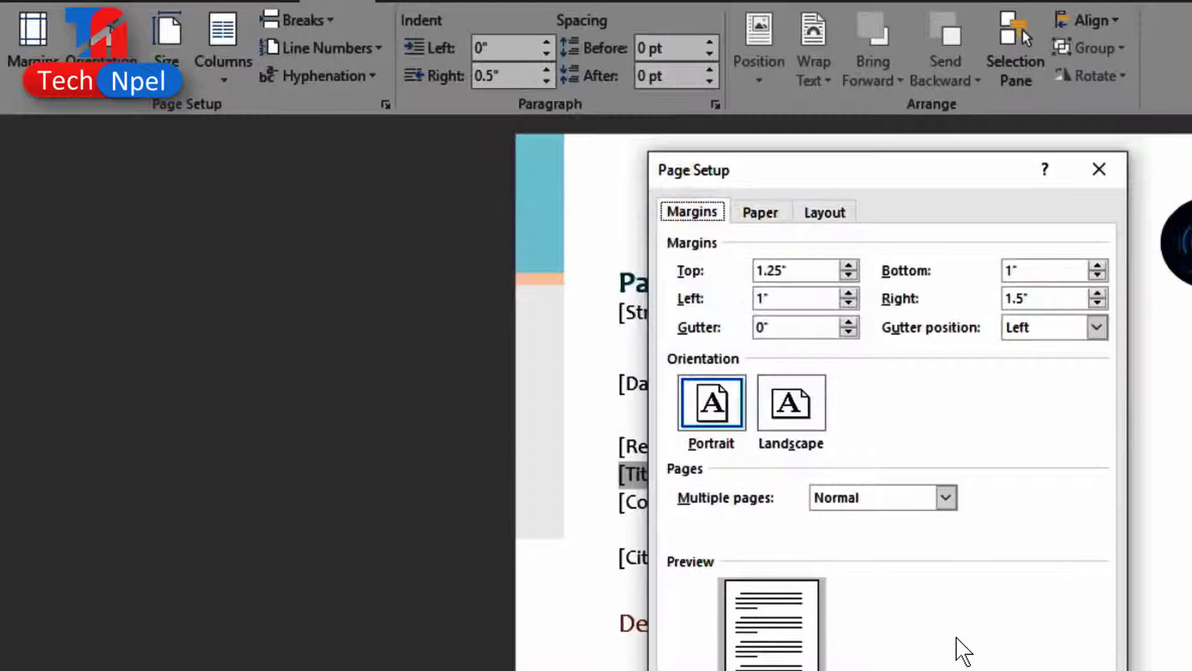
left_click(956, 668)
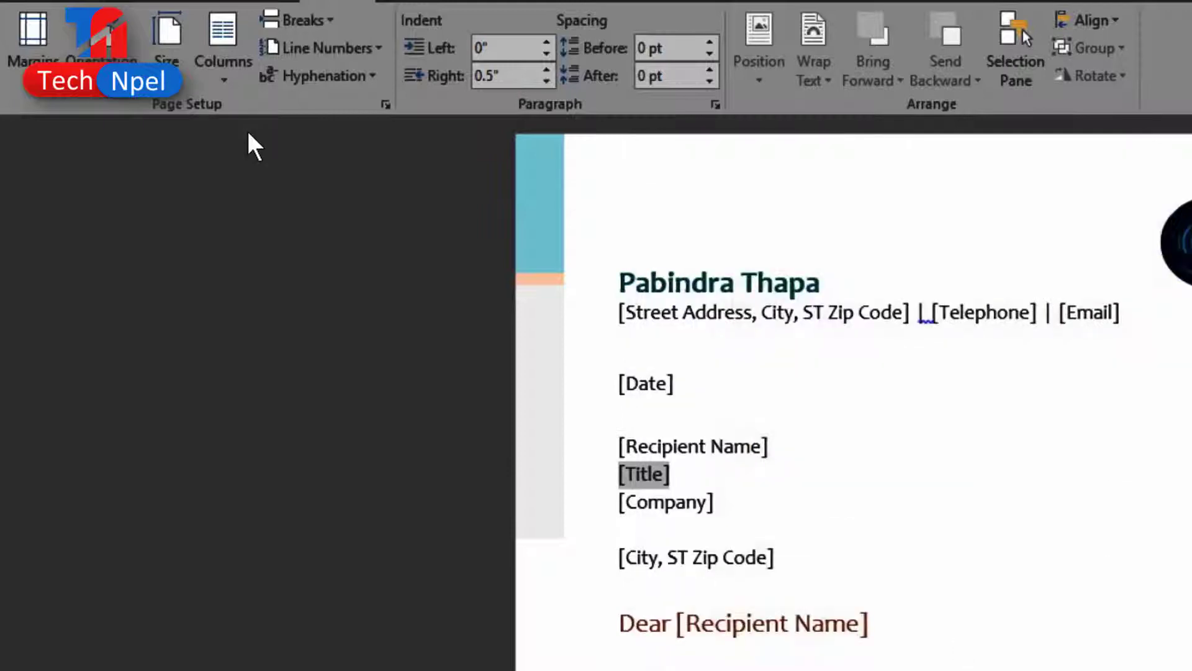
In the Columns dialog, try Two then 12 columns with Selected text scope, and close without applying.
left_click(224, 76)
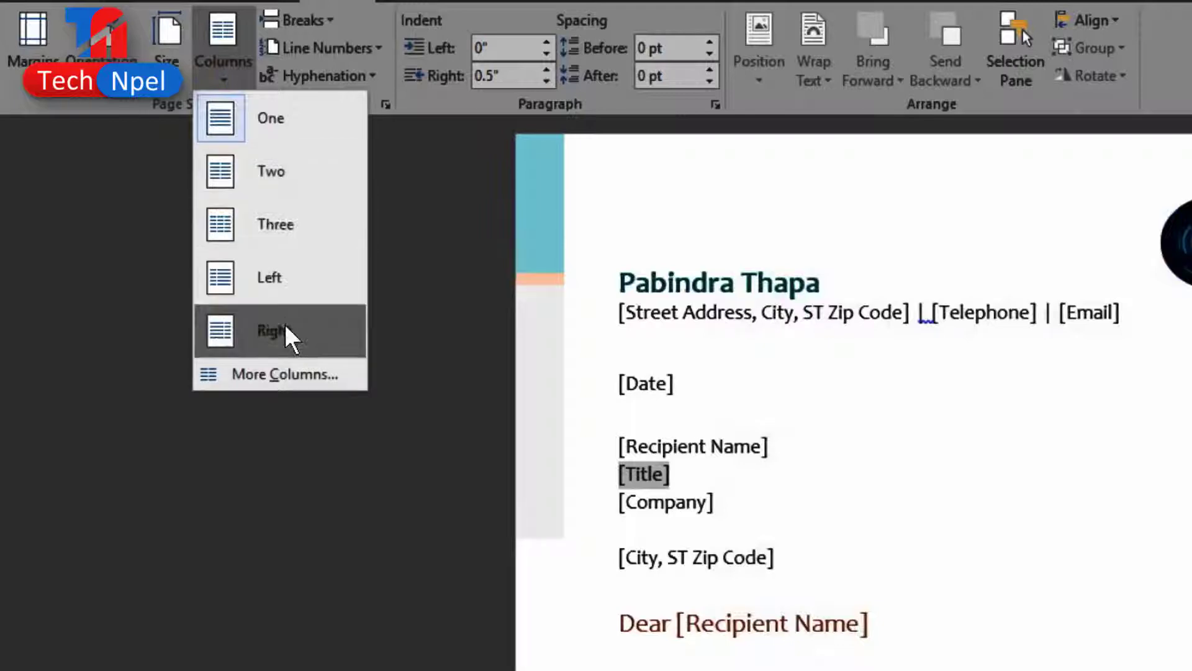
left_click(311, 374)
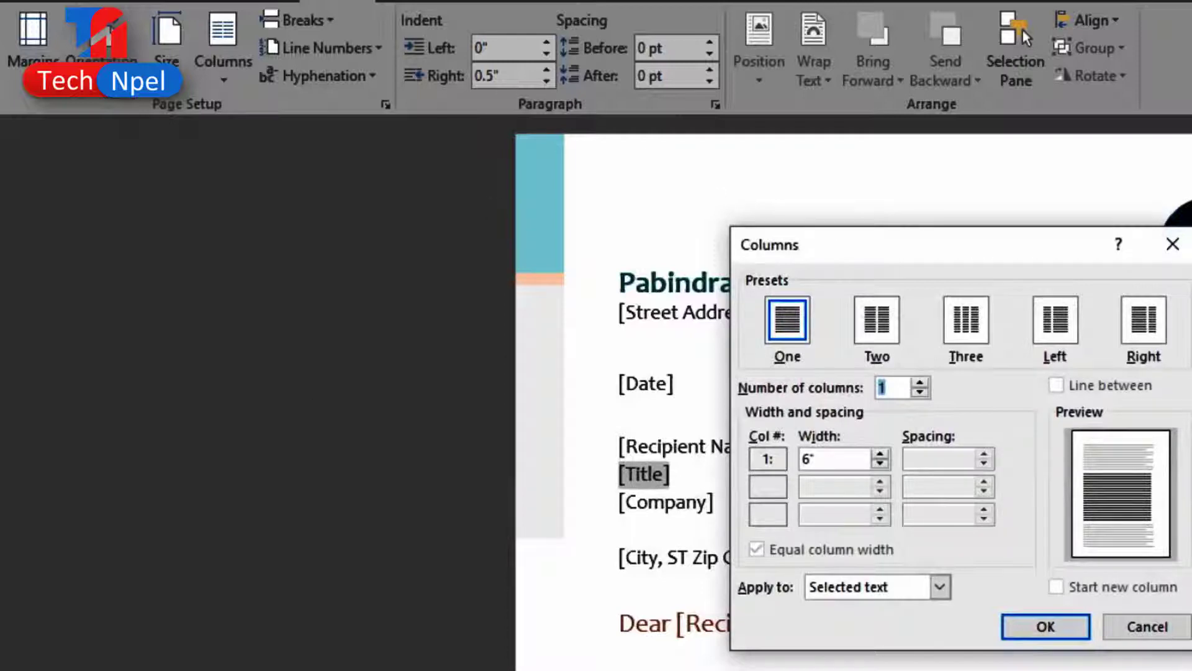
left_click(920, 383)
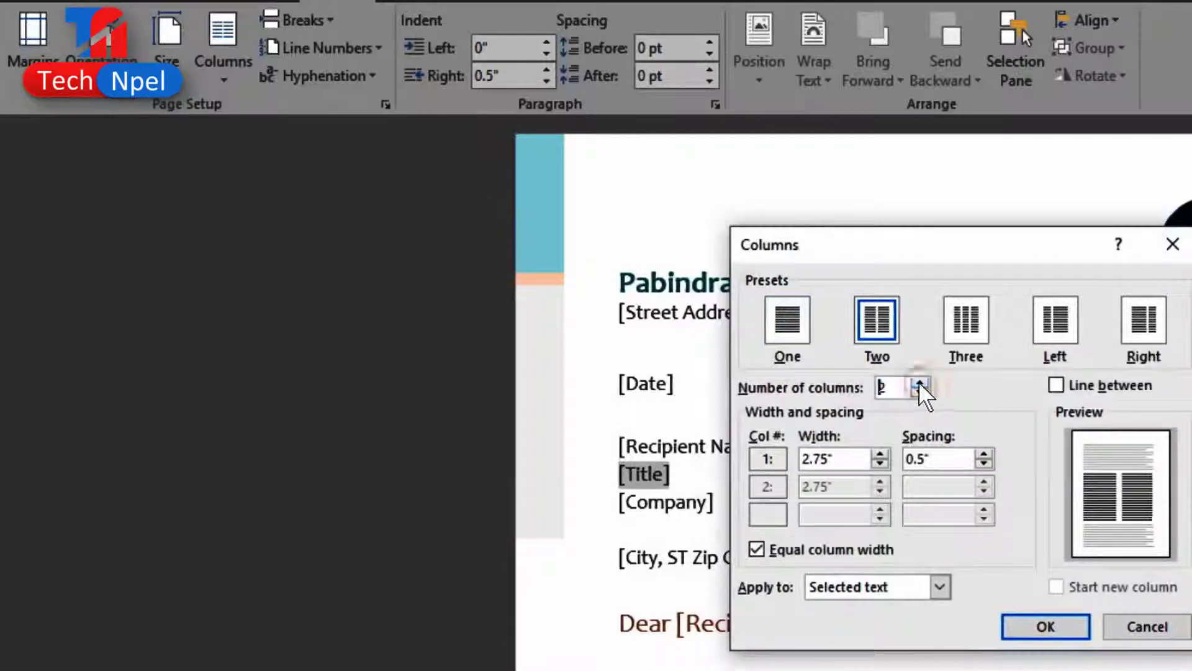
left_click(919, 382)
left_click(920, 383)
left_click(920, 382)
left_click(920, 382)
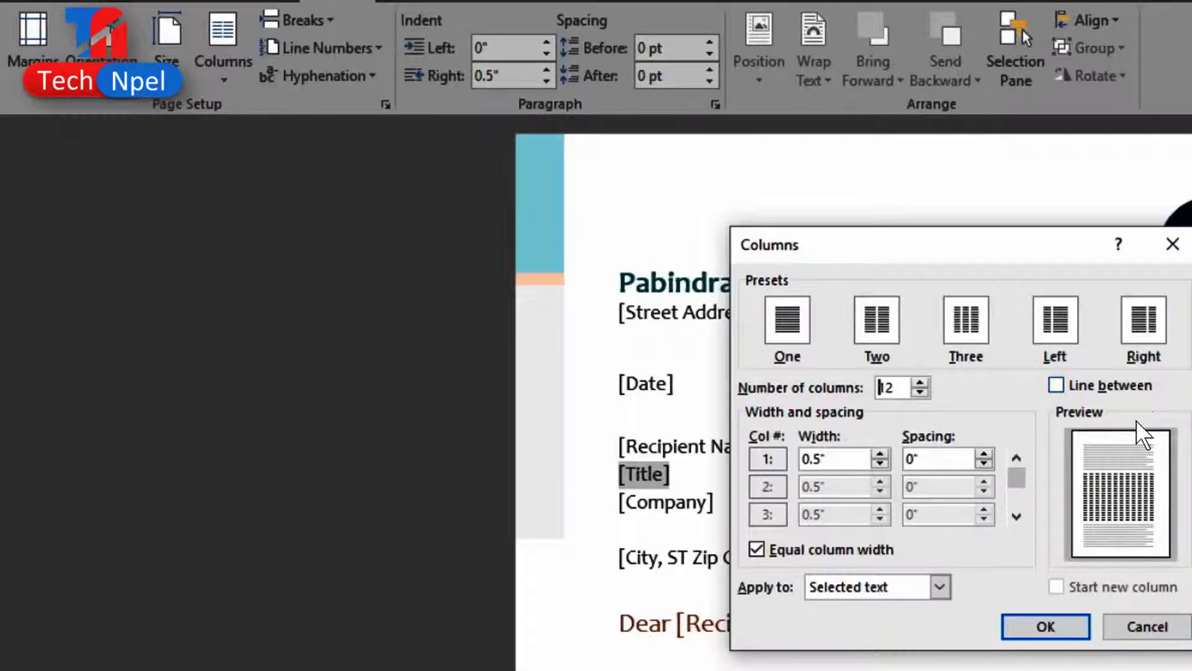
left_click(940, 587)
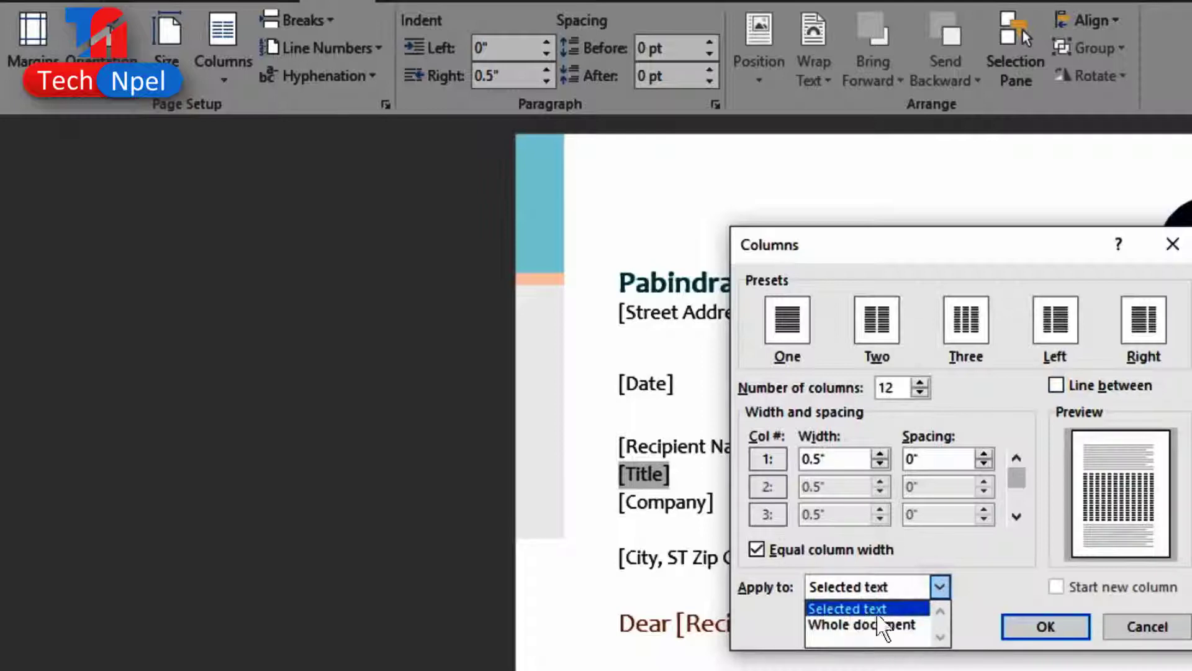
left_click(894, 609)
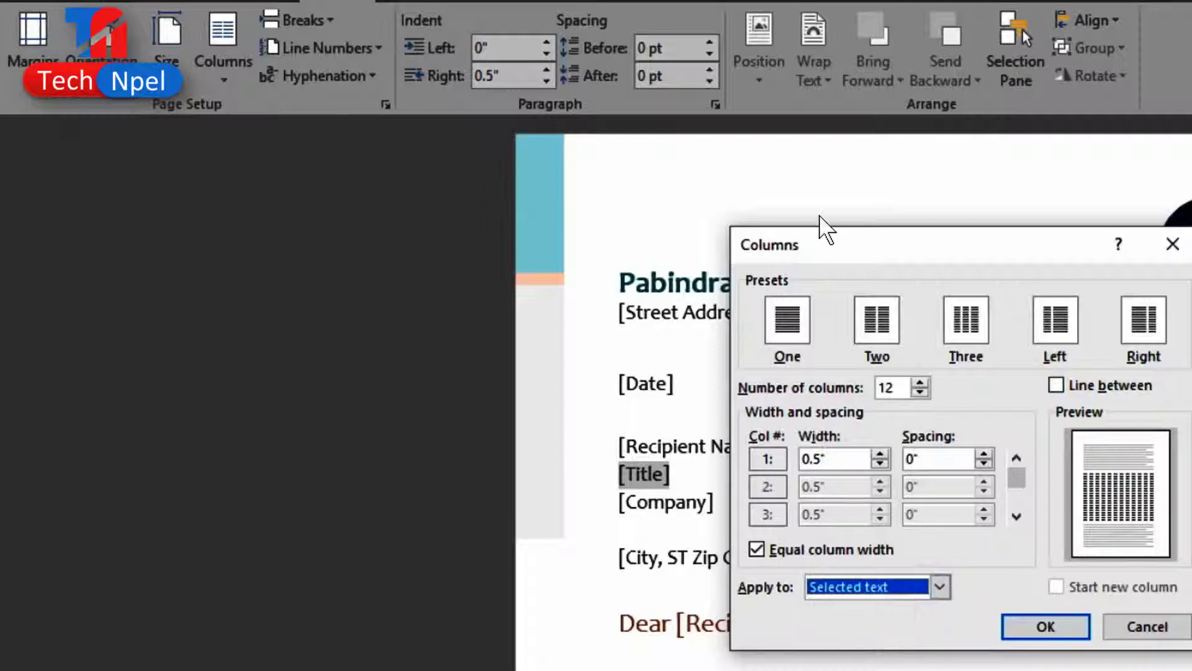
left_click(1124, 629)
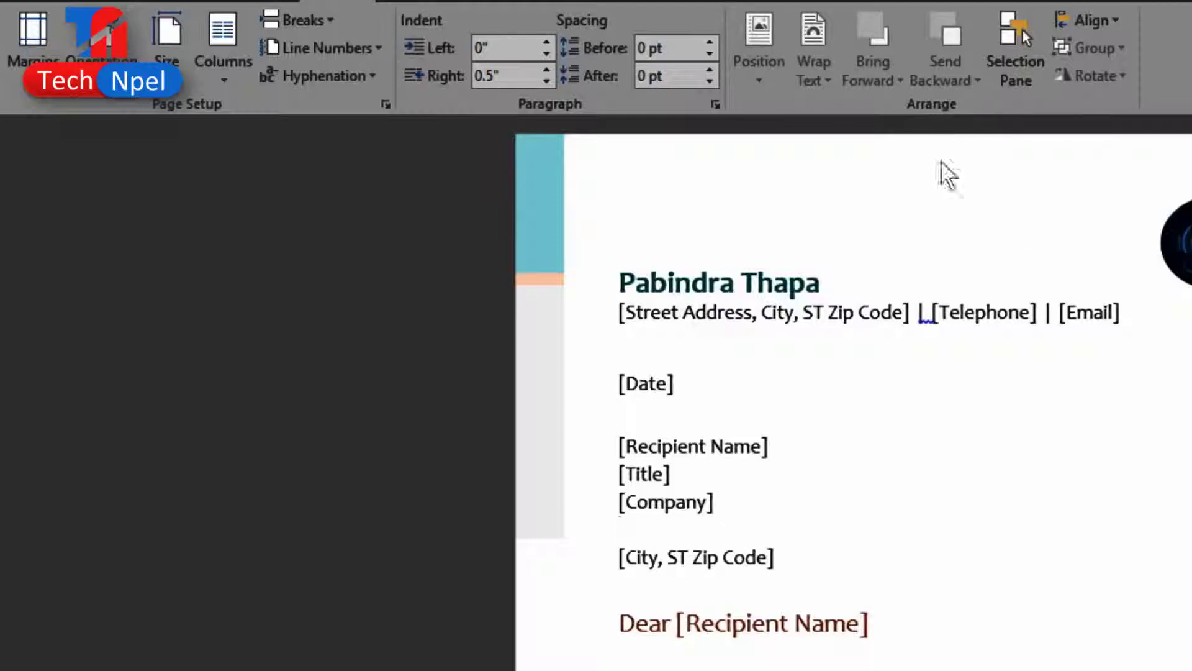
Move the TN logo up beside the name heading, enlarge it from a corner, and shift it left.
left_click(1176, 242)
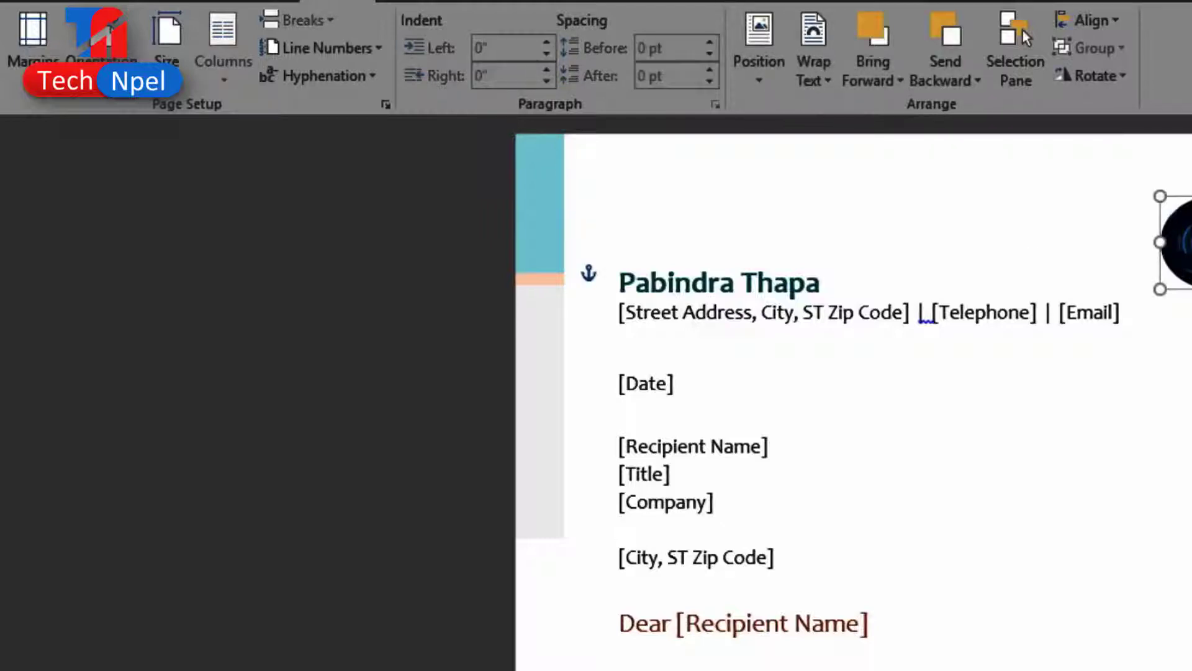
left_click_drag(1177, 242, 1016, 475)
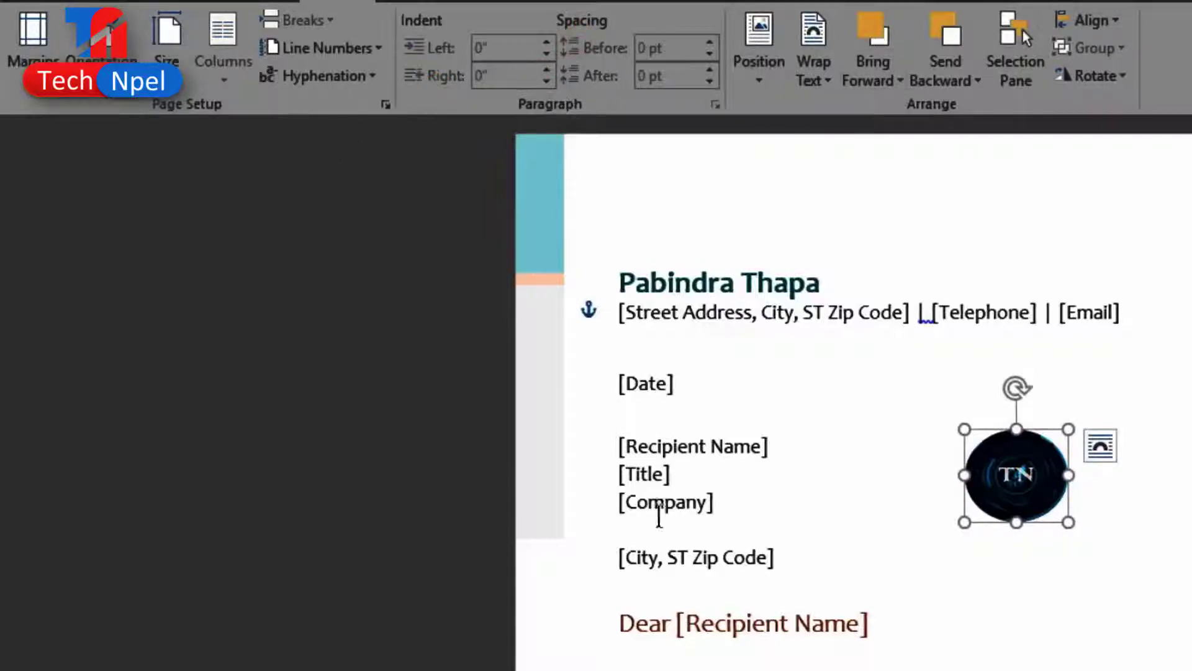
left_click(669, 456)
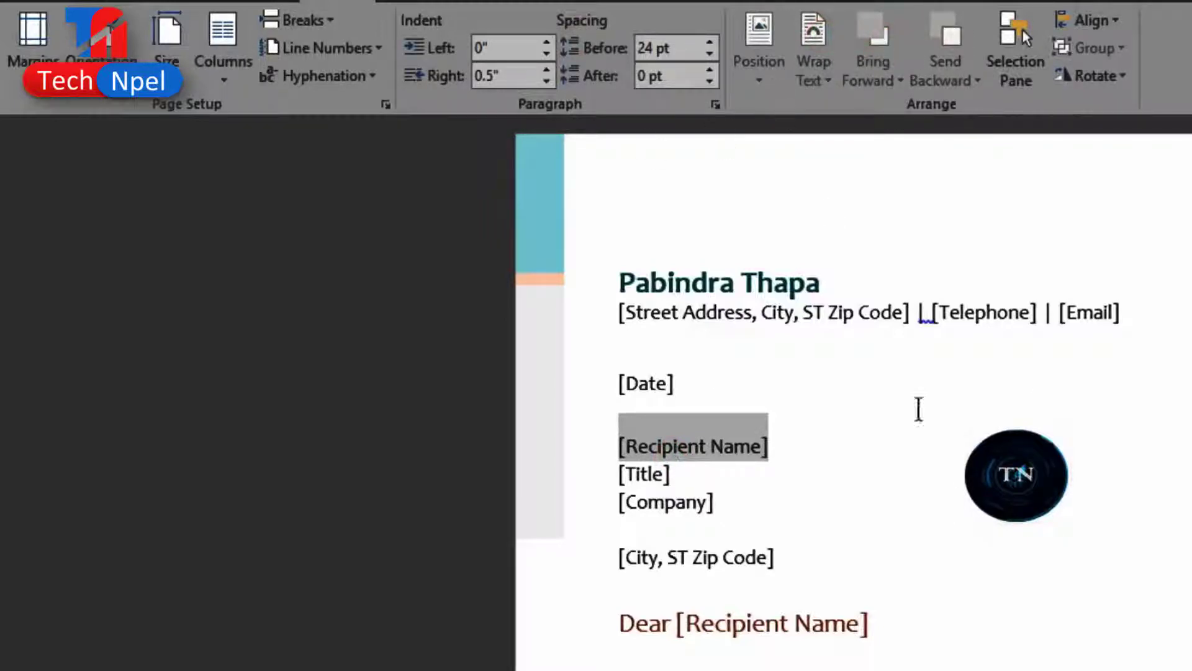
left_click(1026, 484)
left_click_drag(1026, 484, 1099, 326)
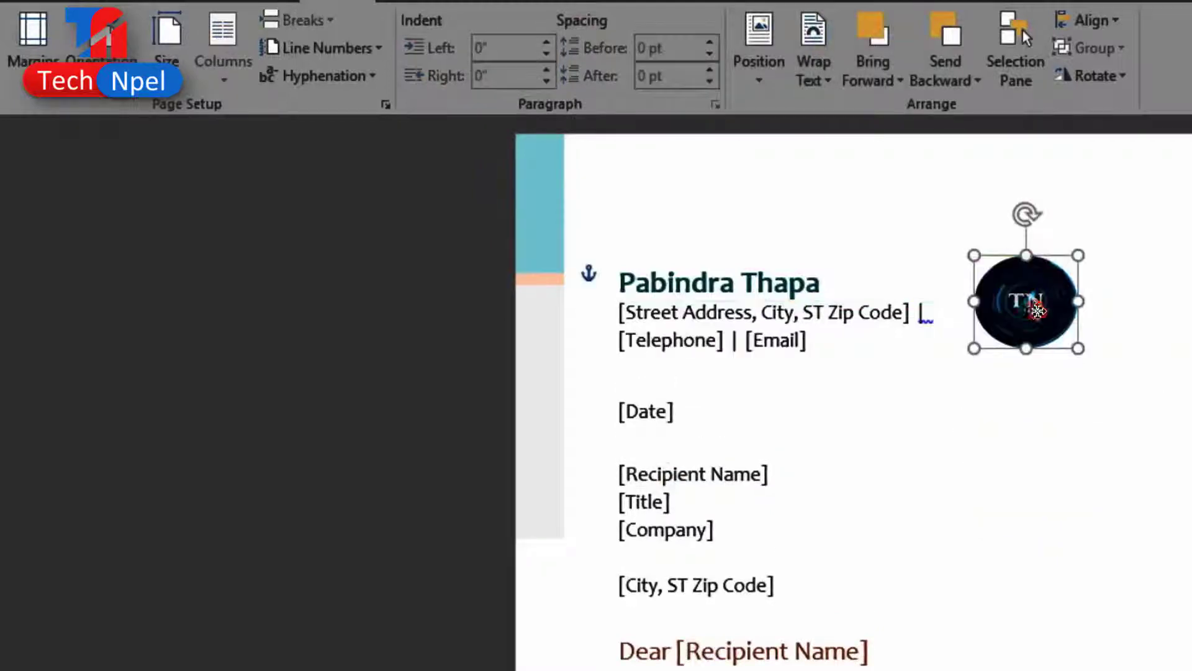
left_click_drag(1031, 362, 889, 489)
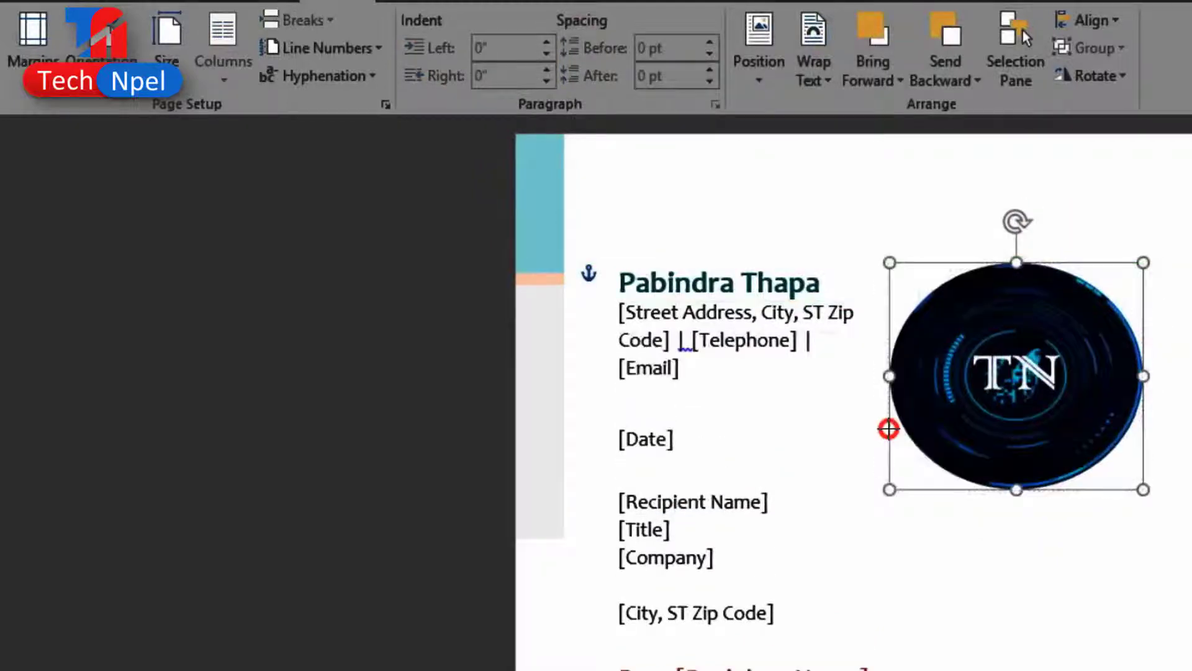
left_click_drag(1034, 382, 937, 380)
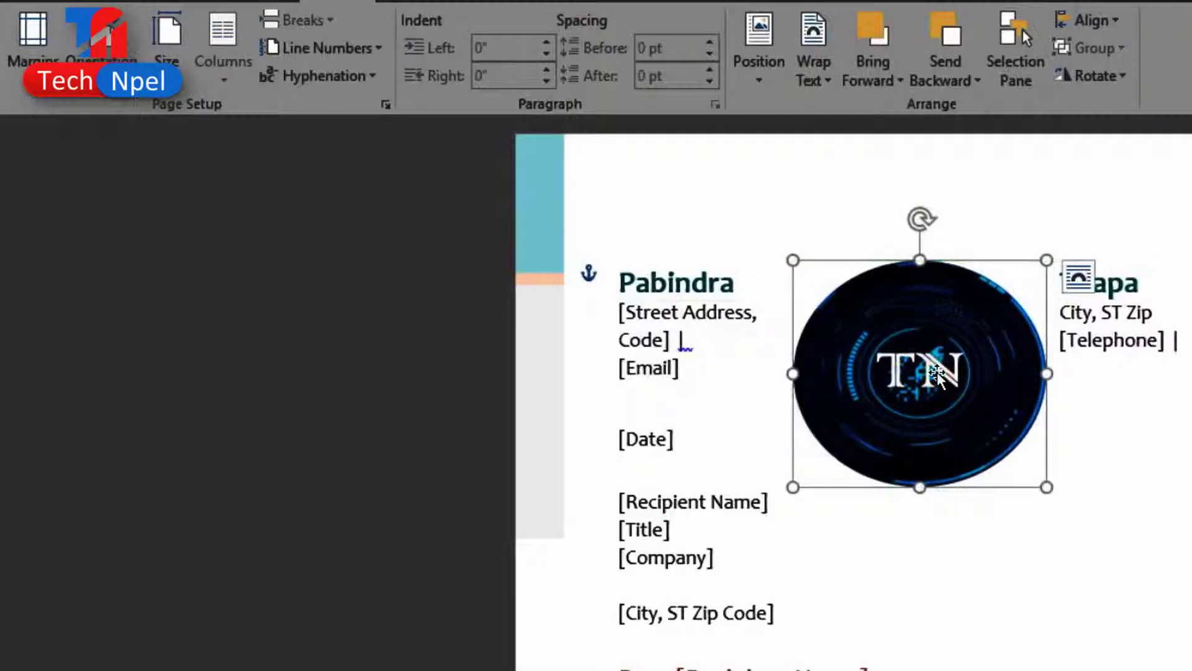
left_click(761, 80)
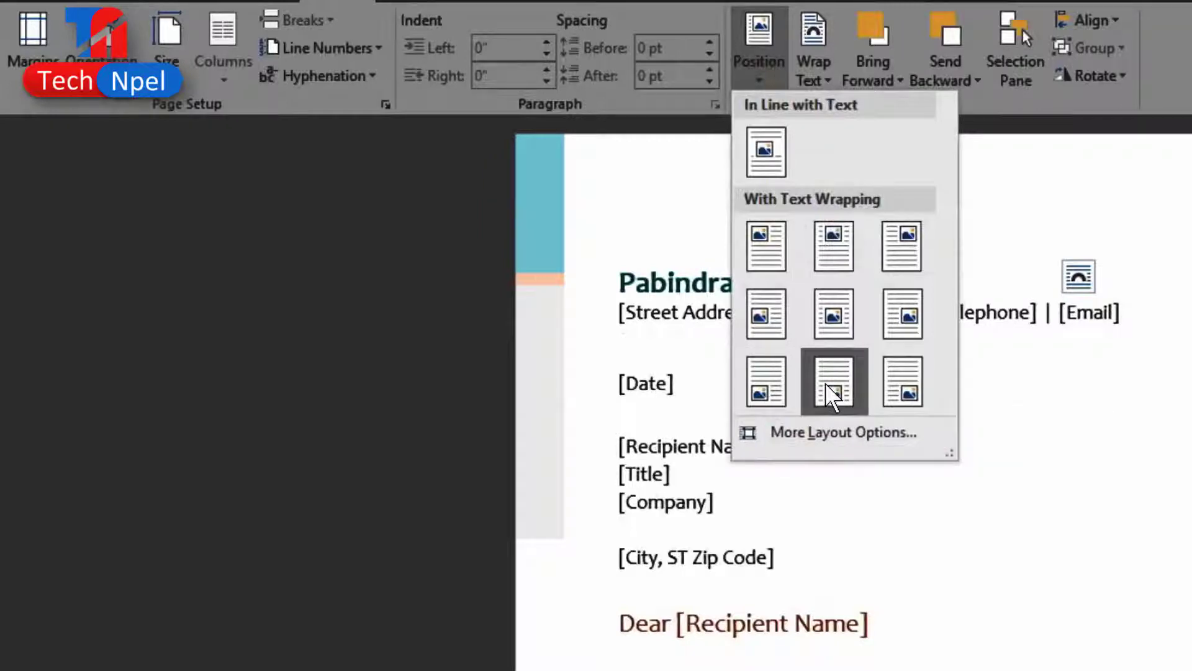
Give the TN logo a top-left wrapping position, then In Front of Text, and drag it to the right edge.
left_click(755, 239)
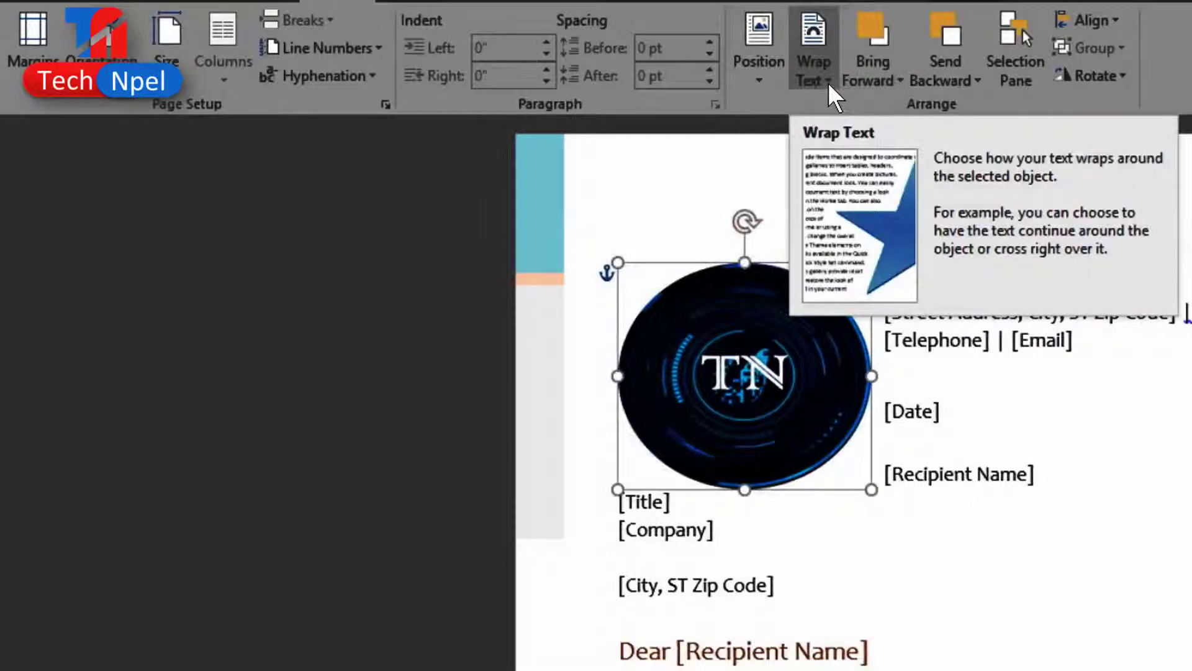
left_click(829, 83)
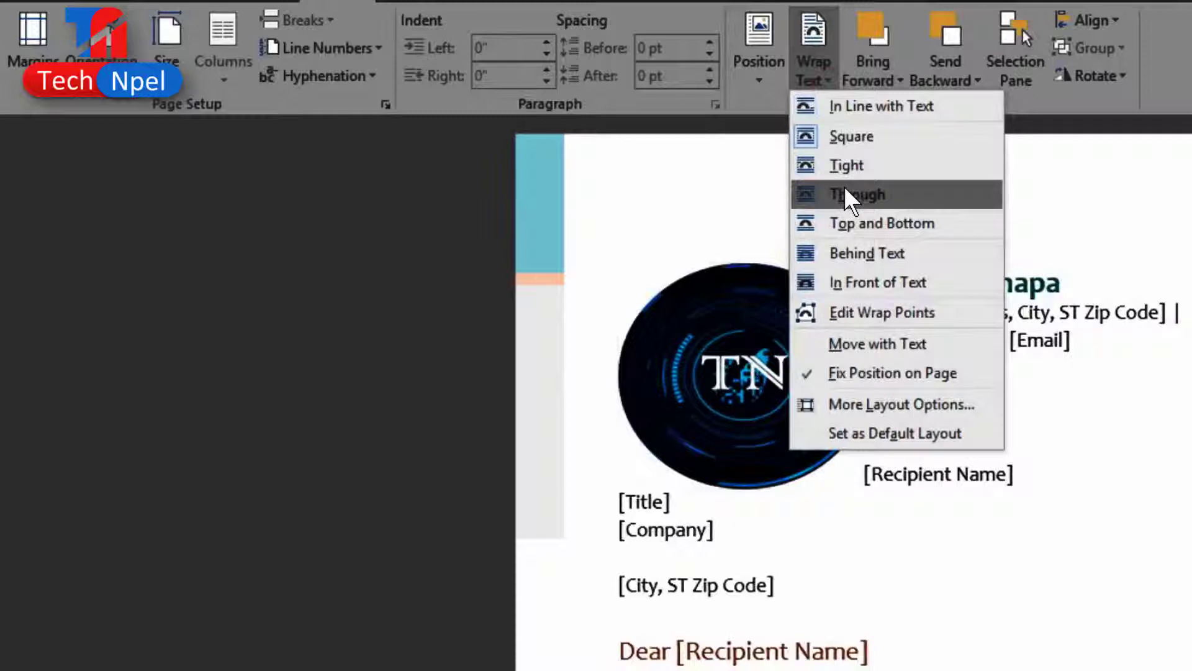
left_click(880, 292)
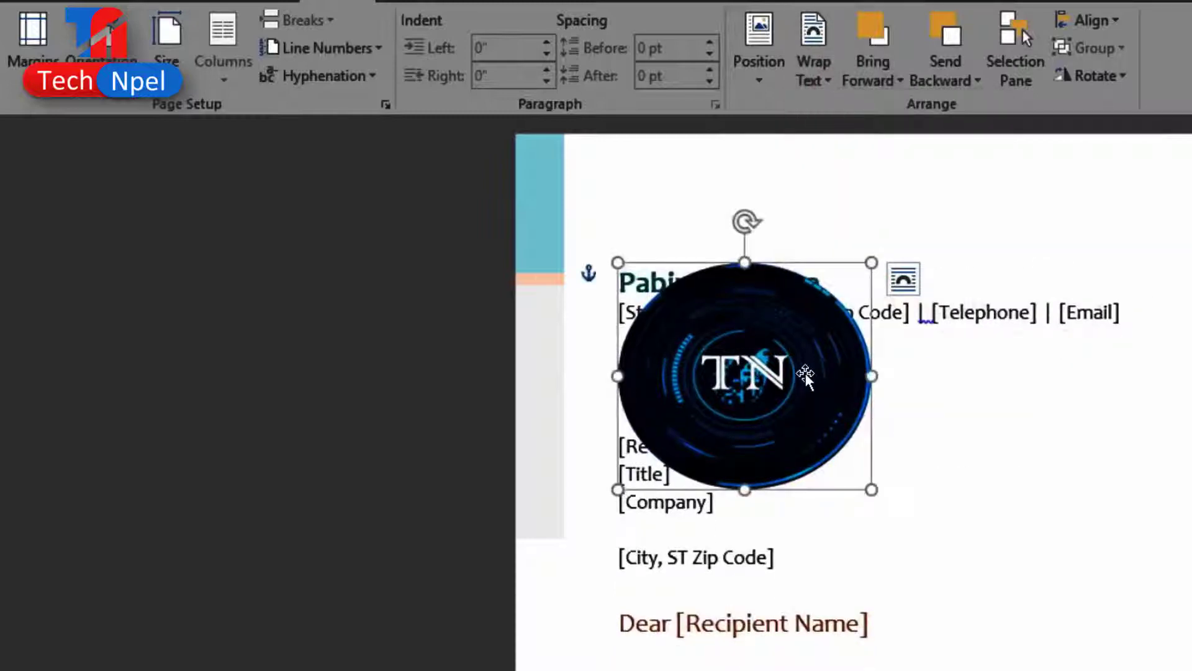
left_click_drag(1029, 330, 1027, 329)
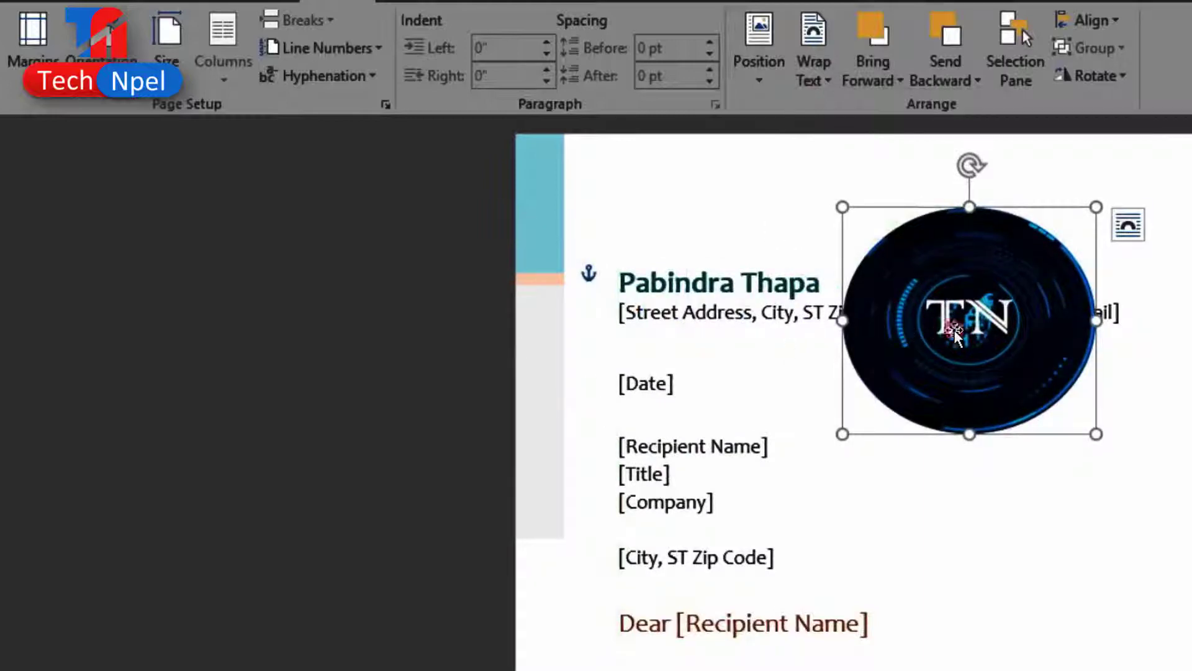
mouse_move(951, 319)
left_mouse_down()
mouse_move(1191, 261)
mouse_move(1121, 269)
left_mouse_up()
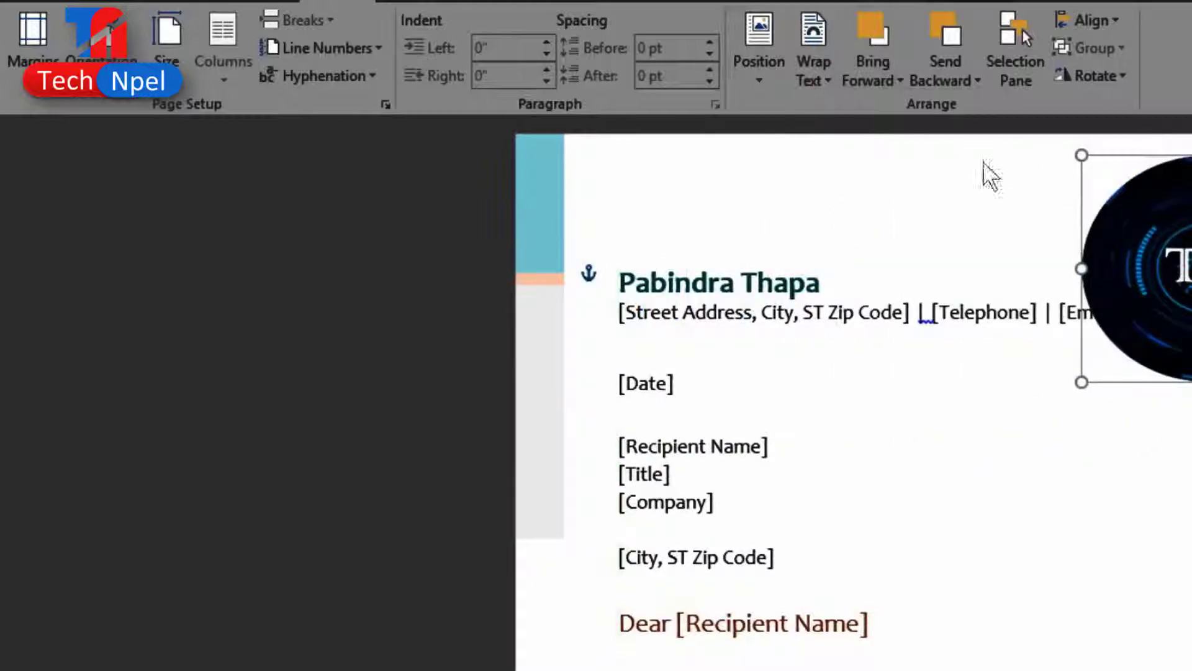
Leave Bring Forward unchanged, Send the TN logo to Back, and show the Selection Pane.
left_click(898, 81)
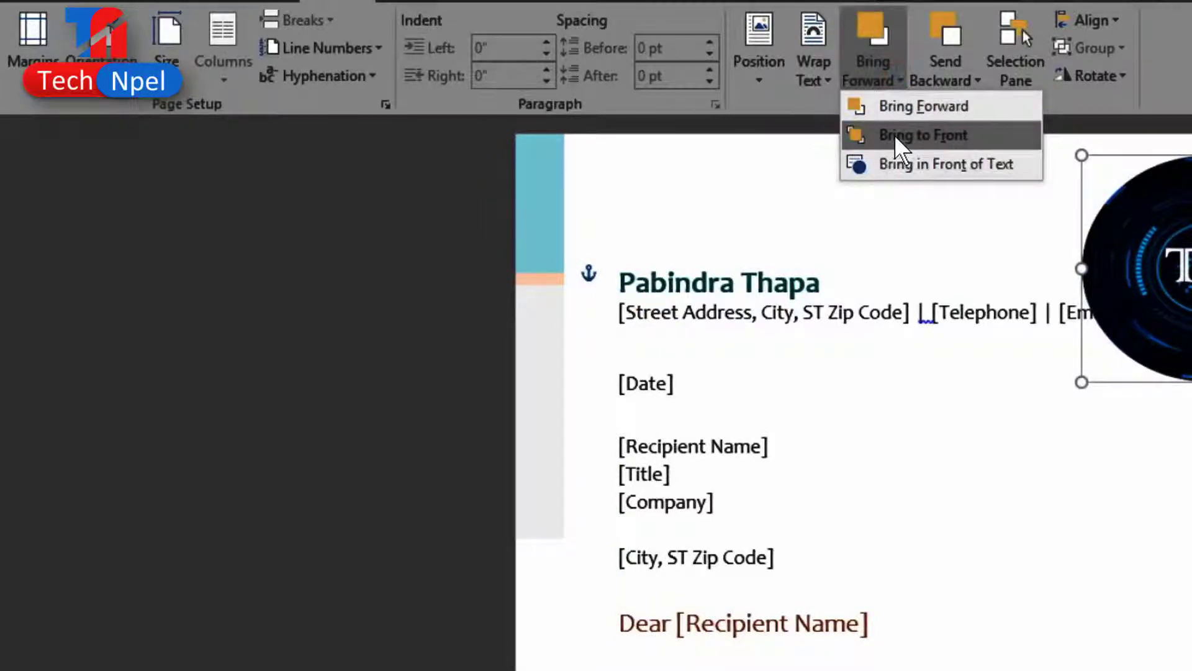
left_click(1116, 196)
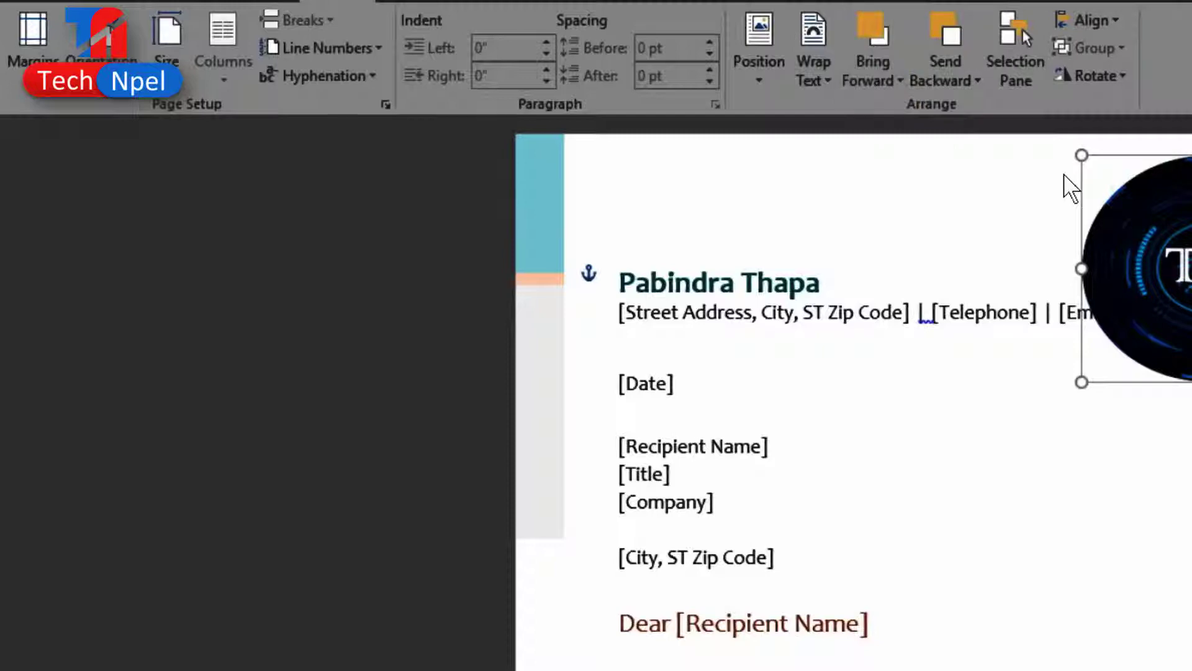
left_click(971, 78)
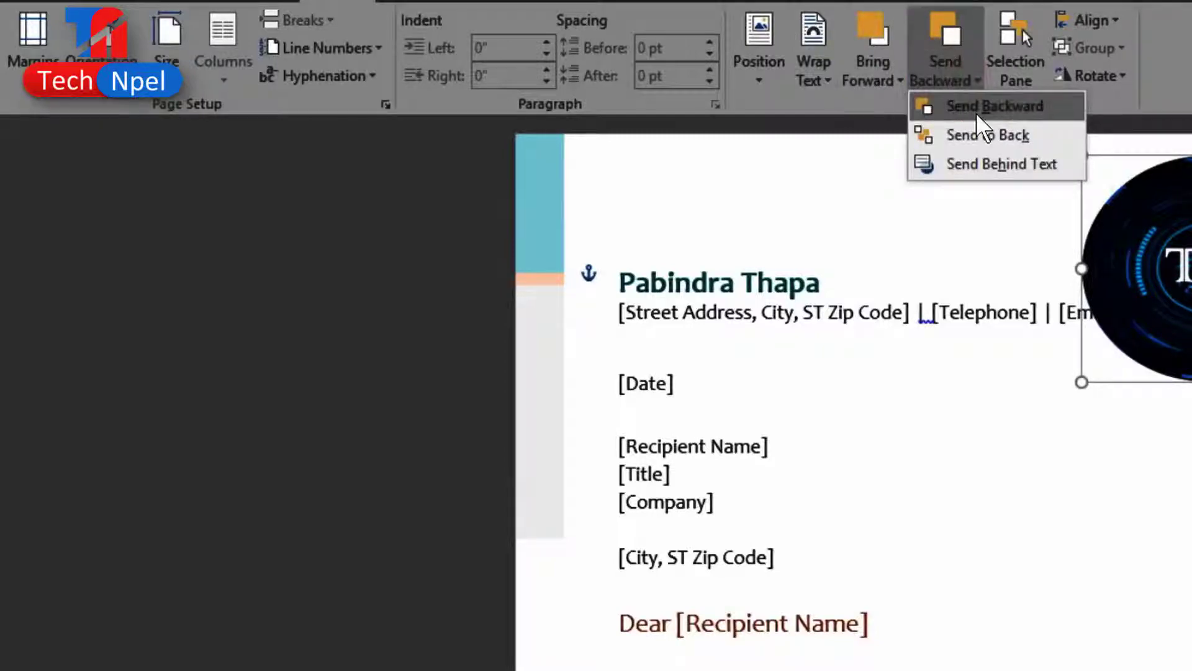
left_click(913, 134)
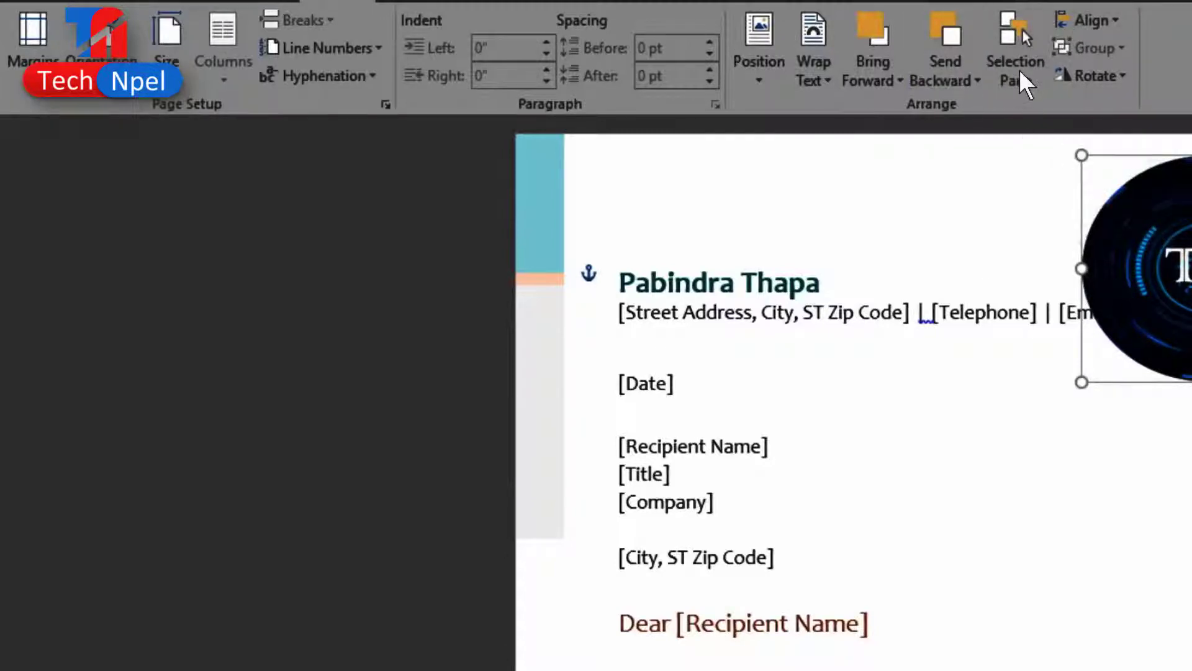
left_click(1025, 51)
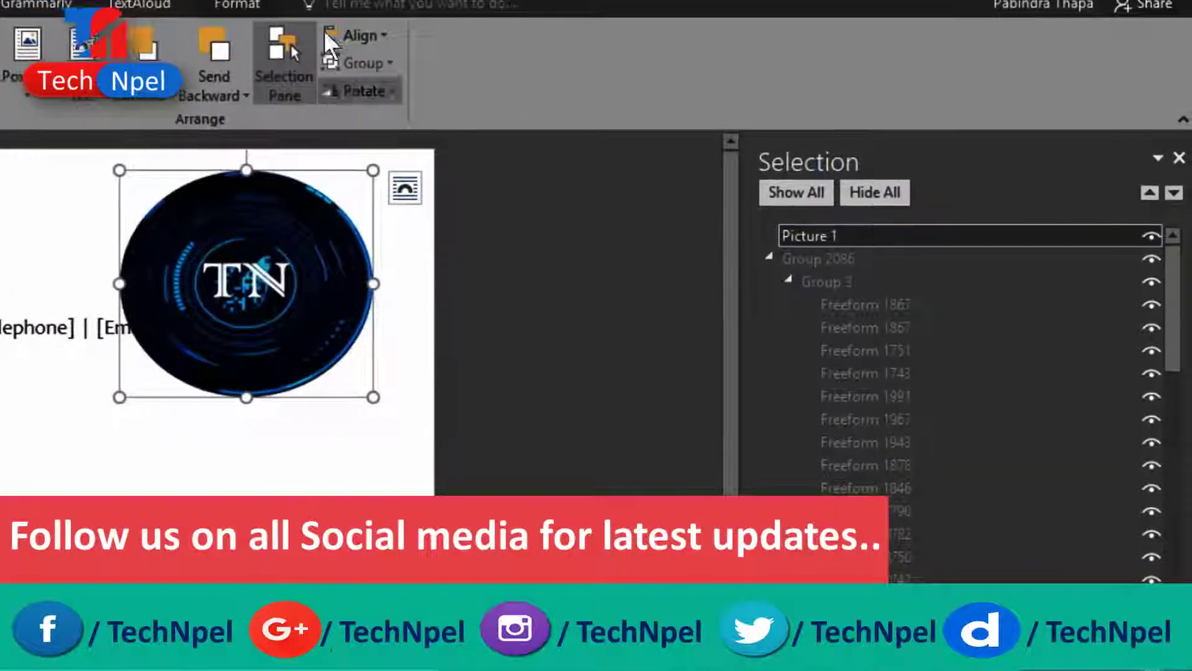
Apply Align Center and Align Middle to the TN logo, then drag it to the upper right beside the address line.
left_click(369, 35)
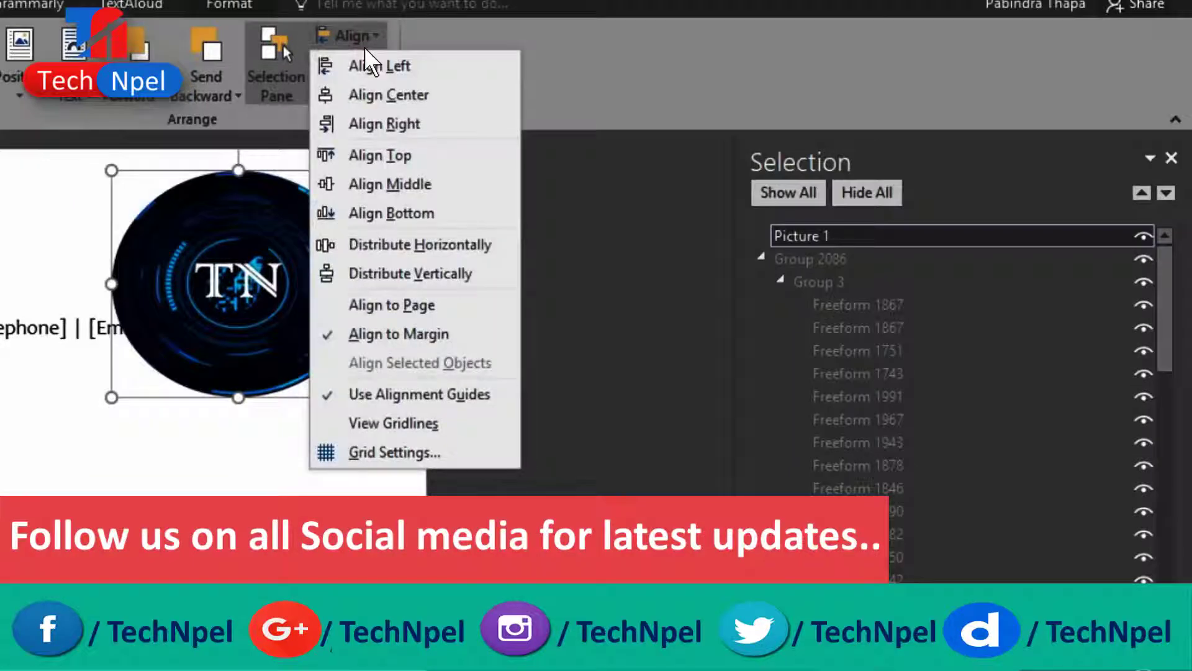
left_click(354, 95)
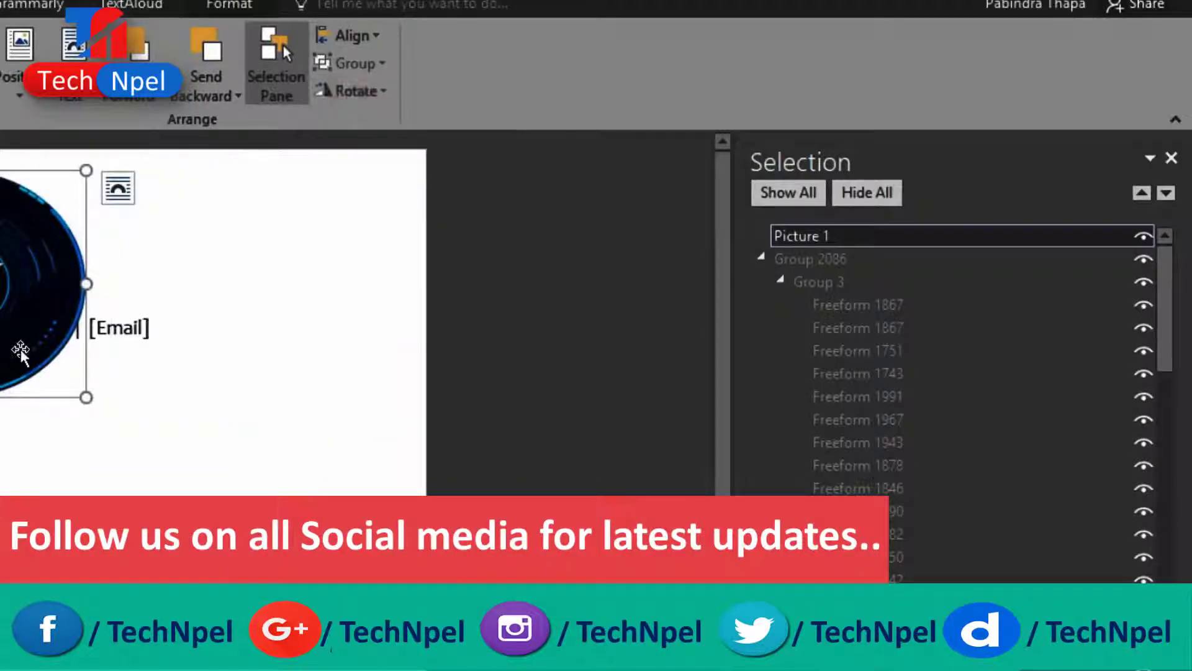
left_click(375, 37)
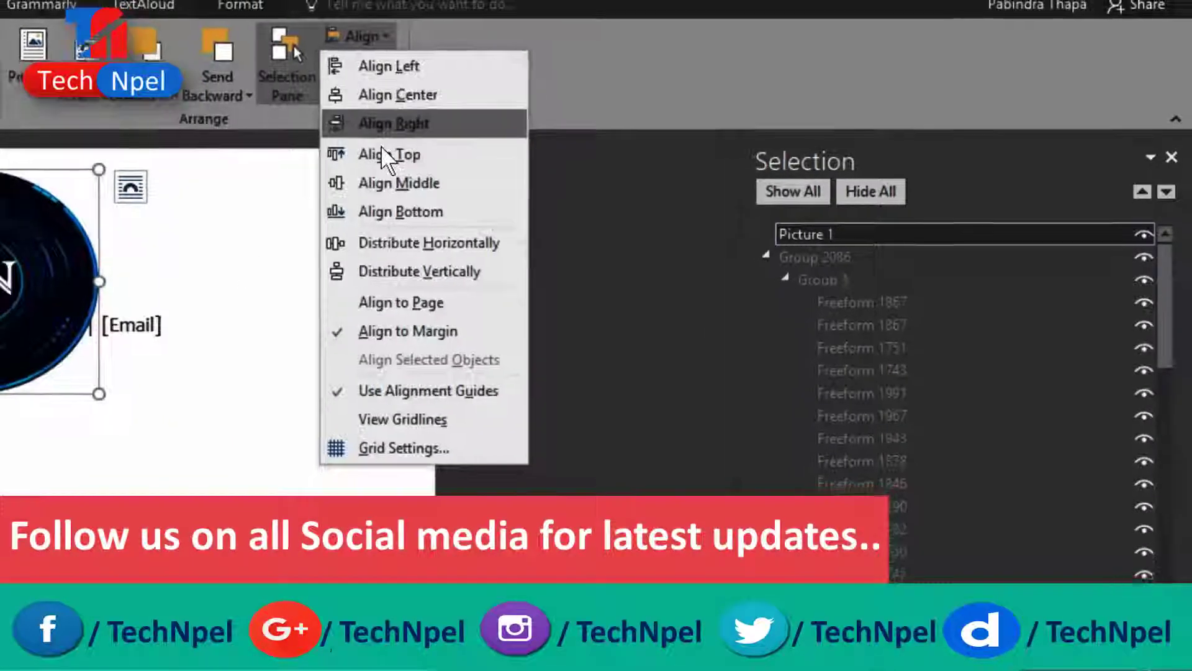
left_click(390, 184)
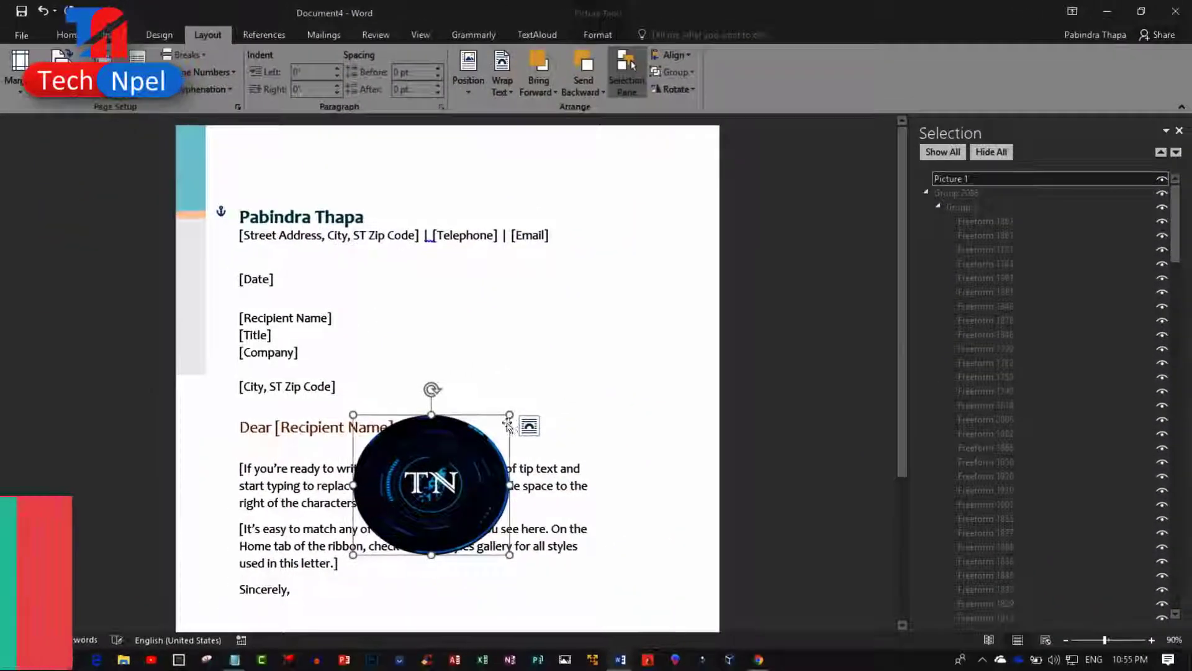
left_click_drag(478, 415, 554, 283)
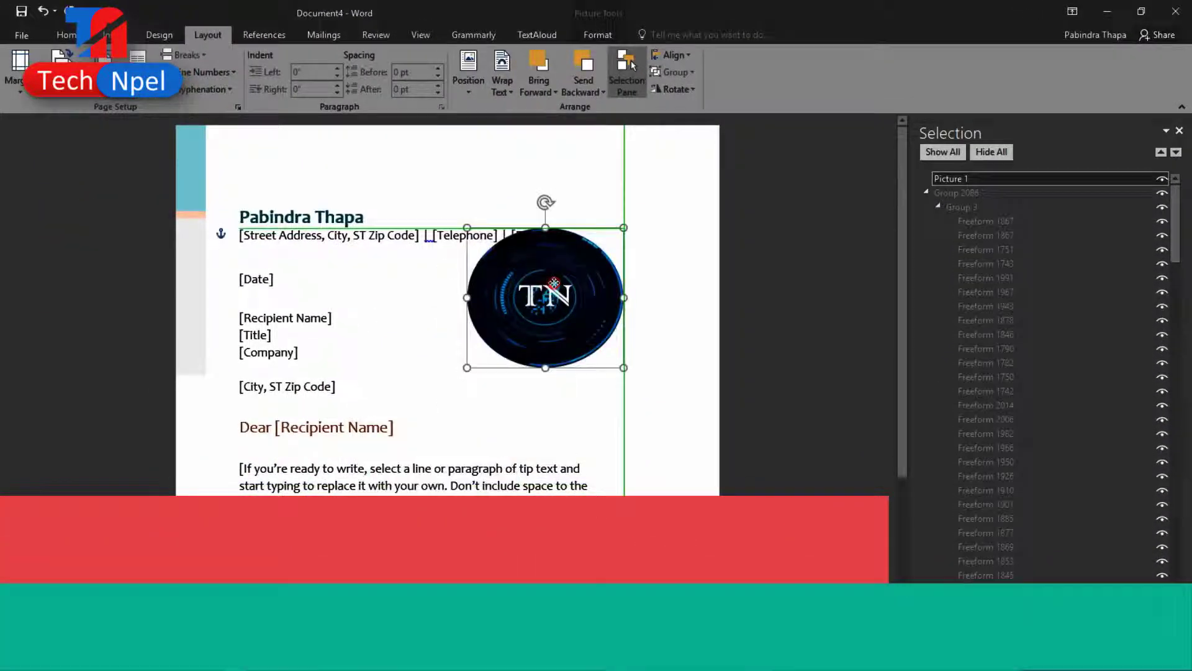